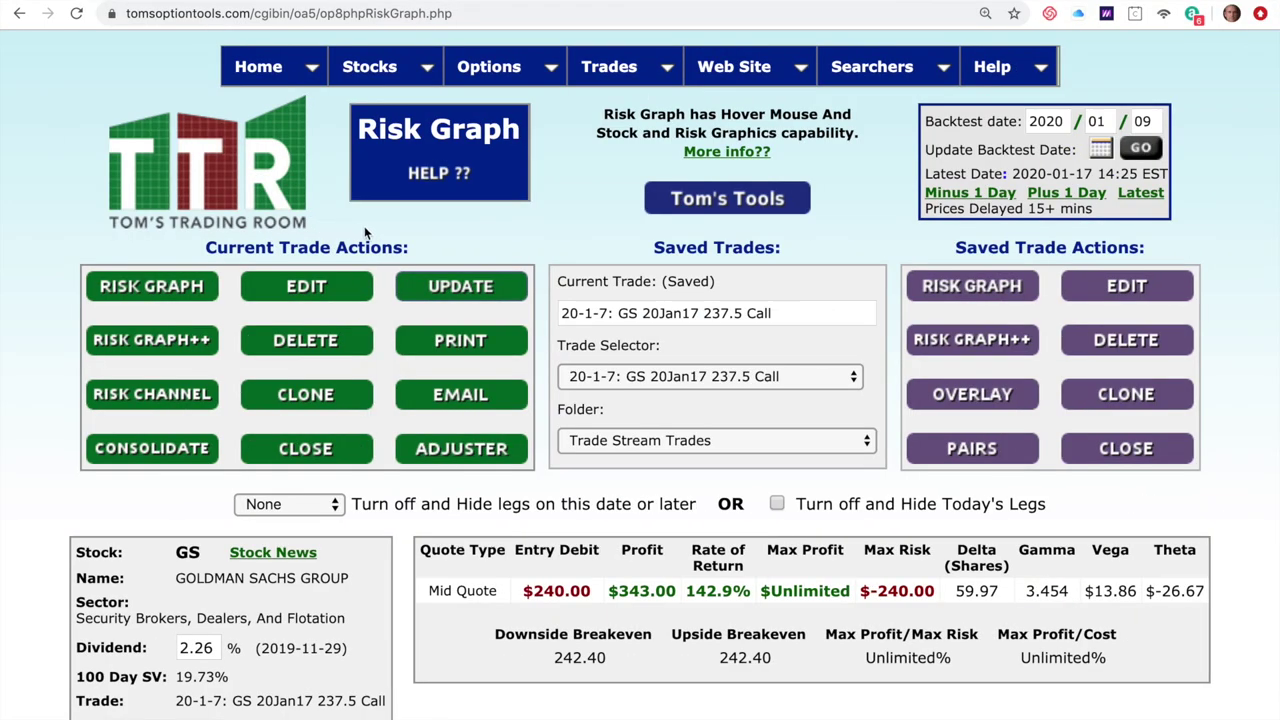
scroll(436, 355, down, 5)
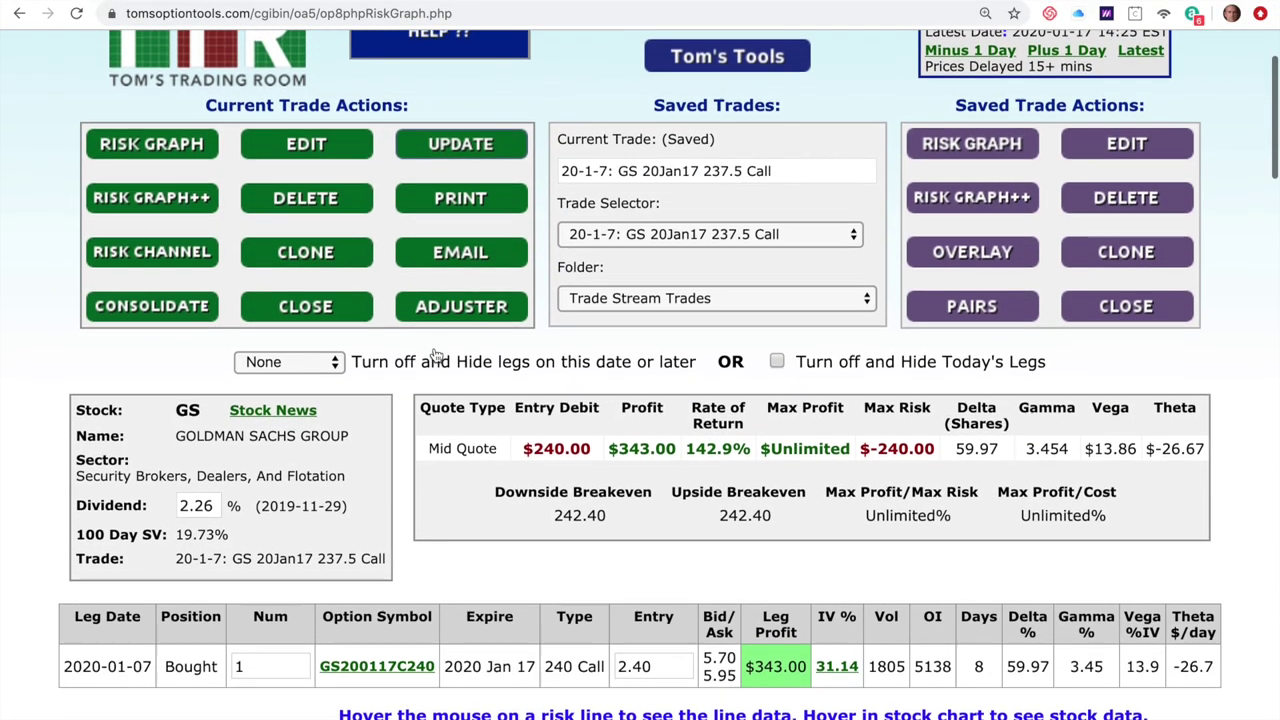
scroll(436, 355, down, 1)
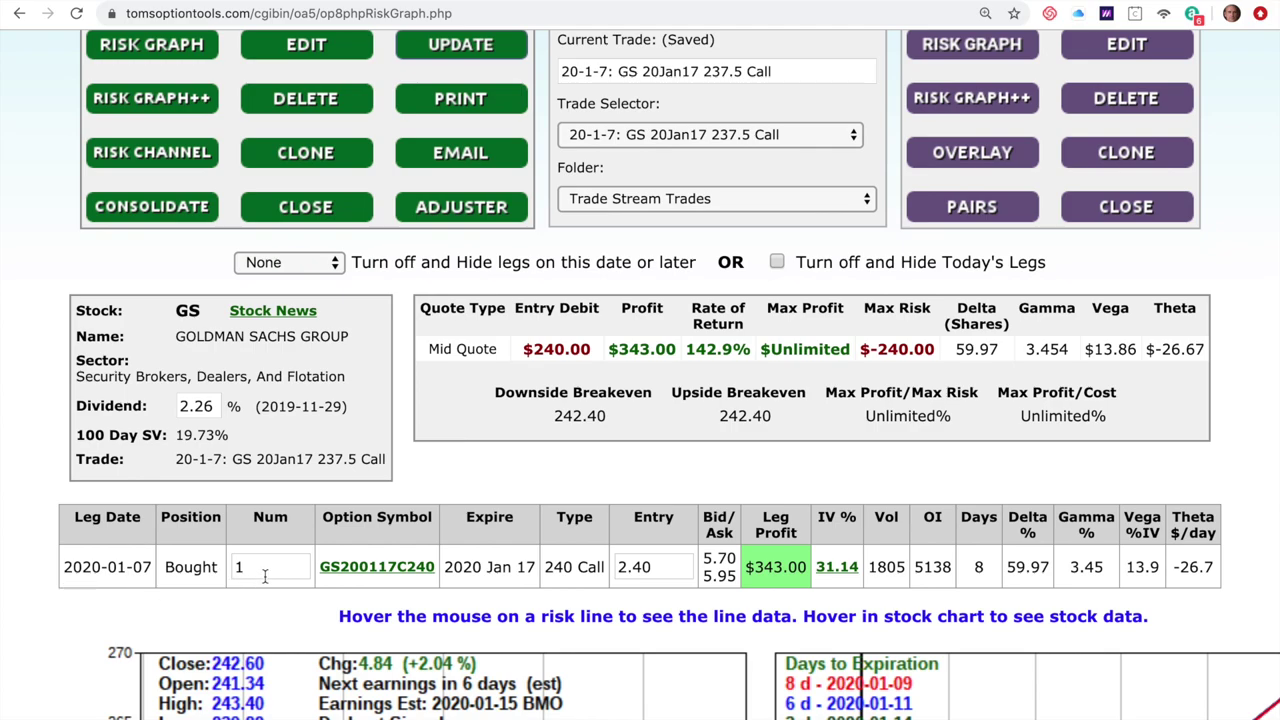
scroll(659, 570, up, 5)
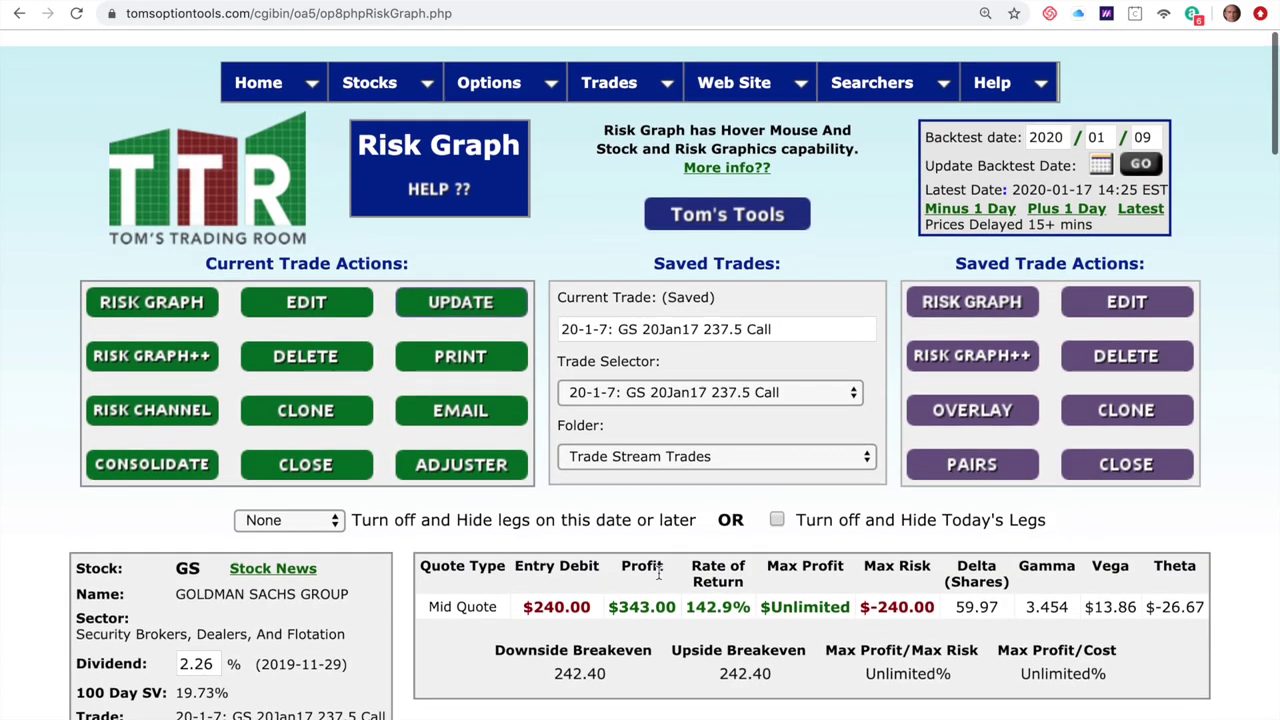
scroll(900, 528, down, 10)
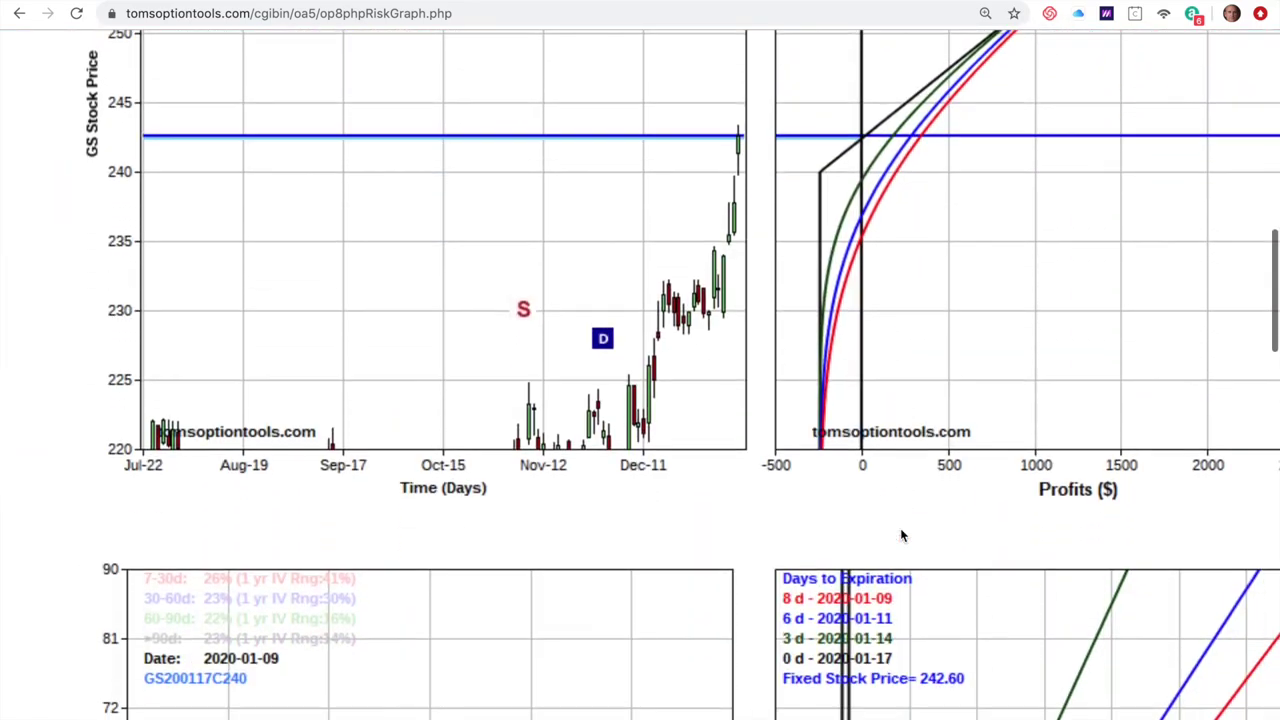
scroll(745, 120, up, 2)
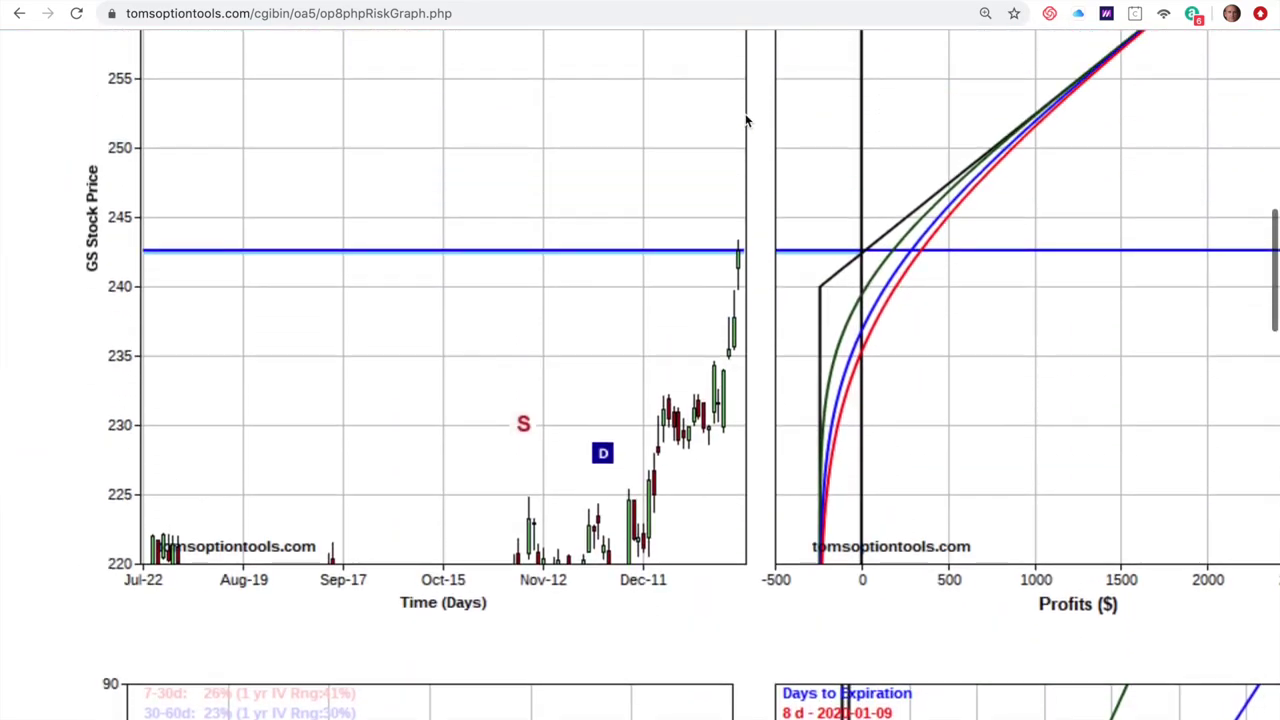
scroll(745, 120, up, 8)
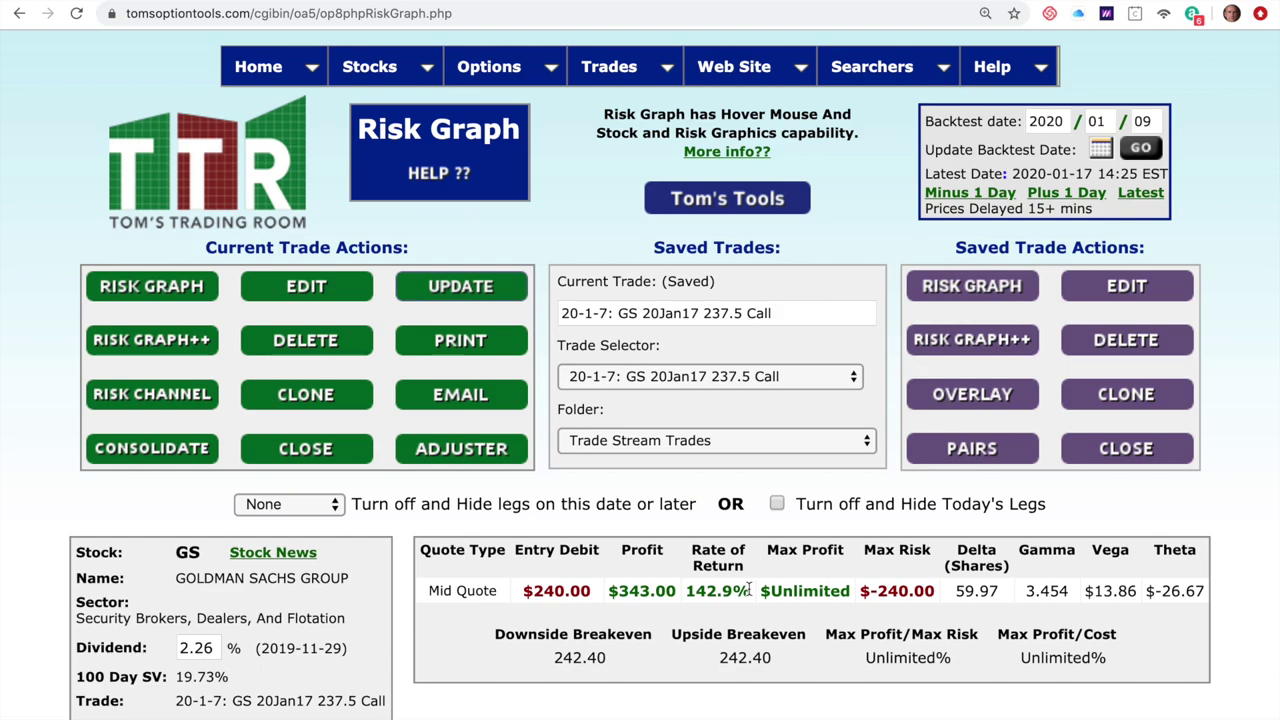
scroll(748, 590, down, 2)
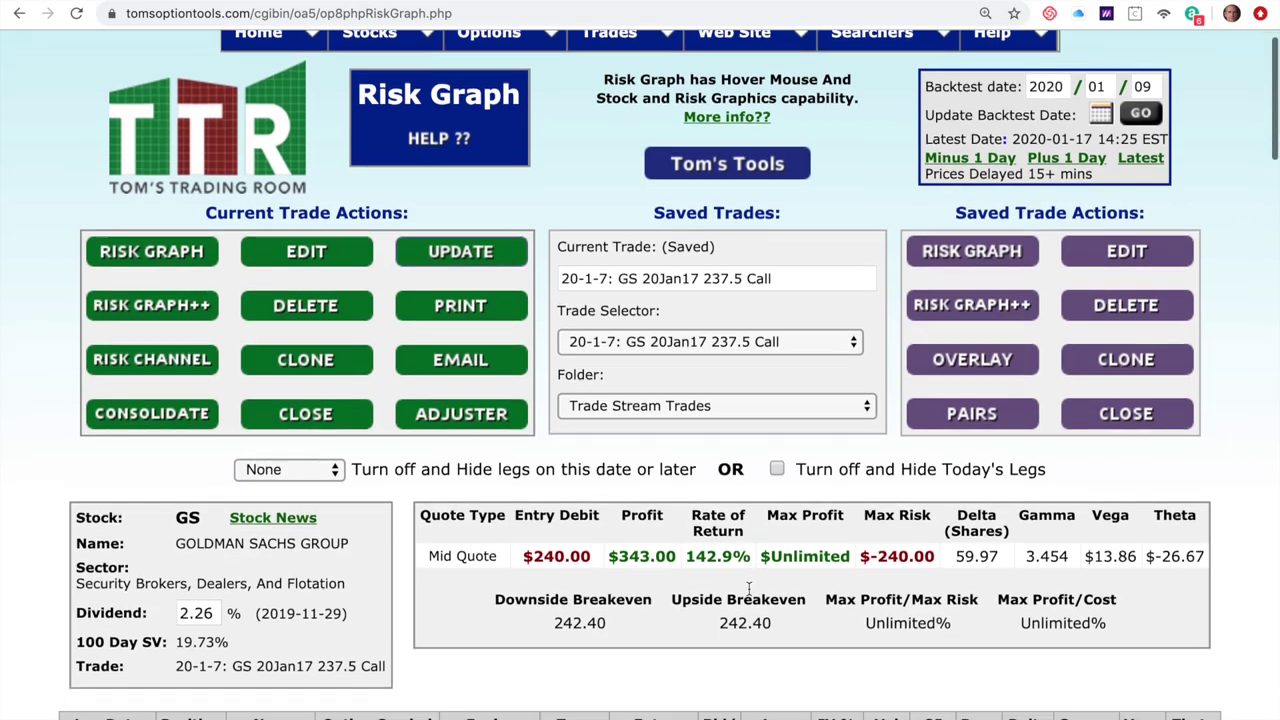
scroll(748, 589, down, 5)
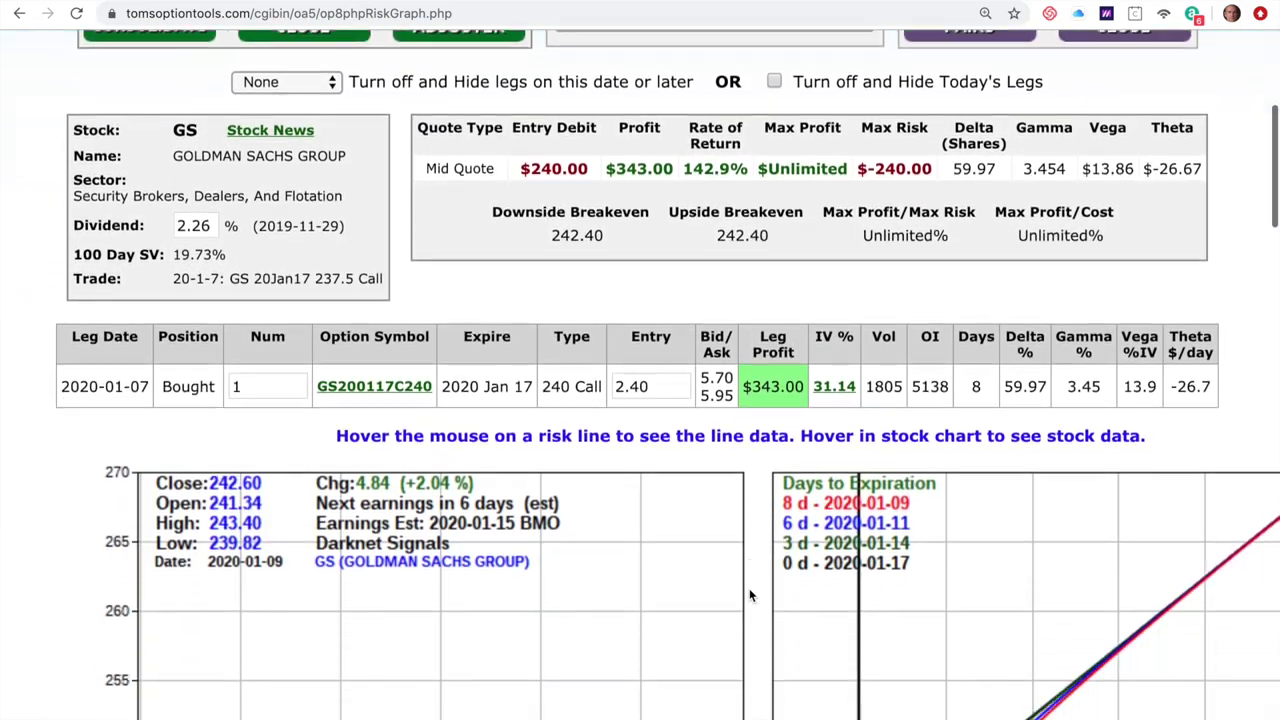
scroll(749, 595, down, 1)
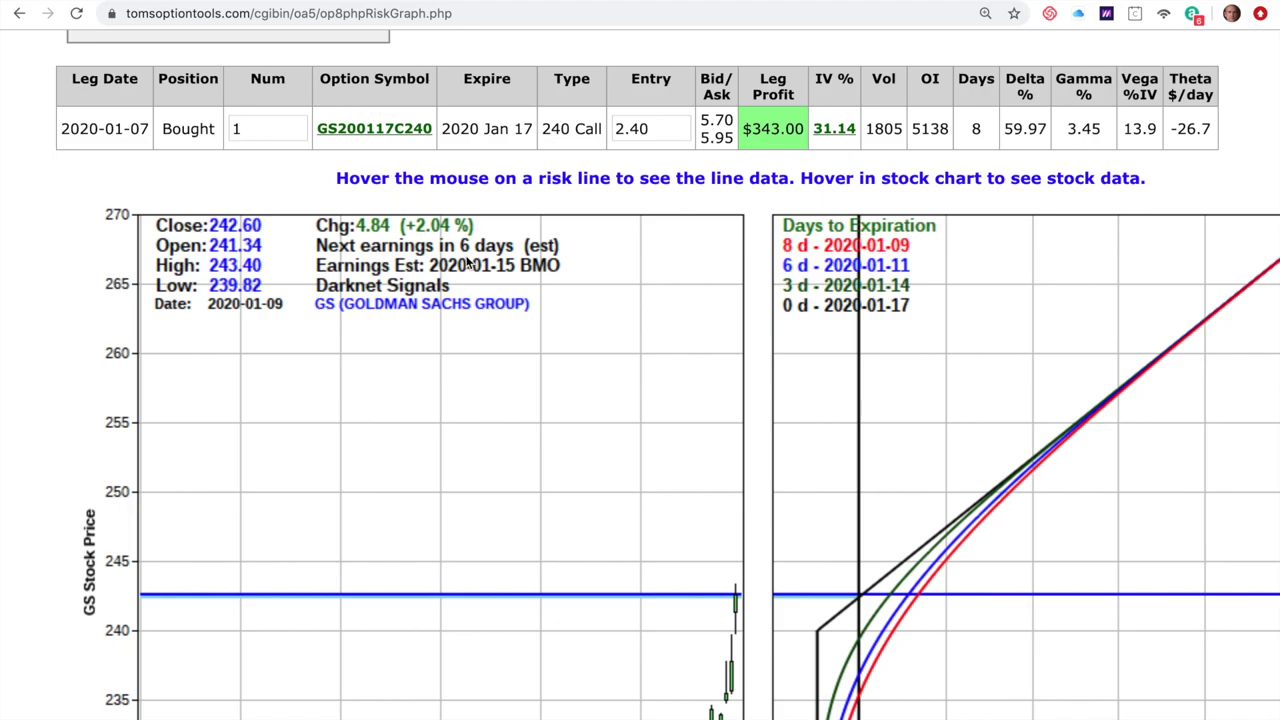
scroll(466, 262, up, 5)
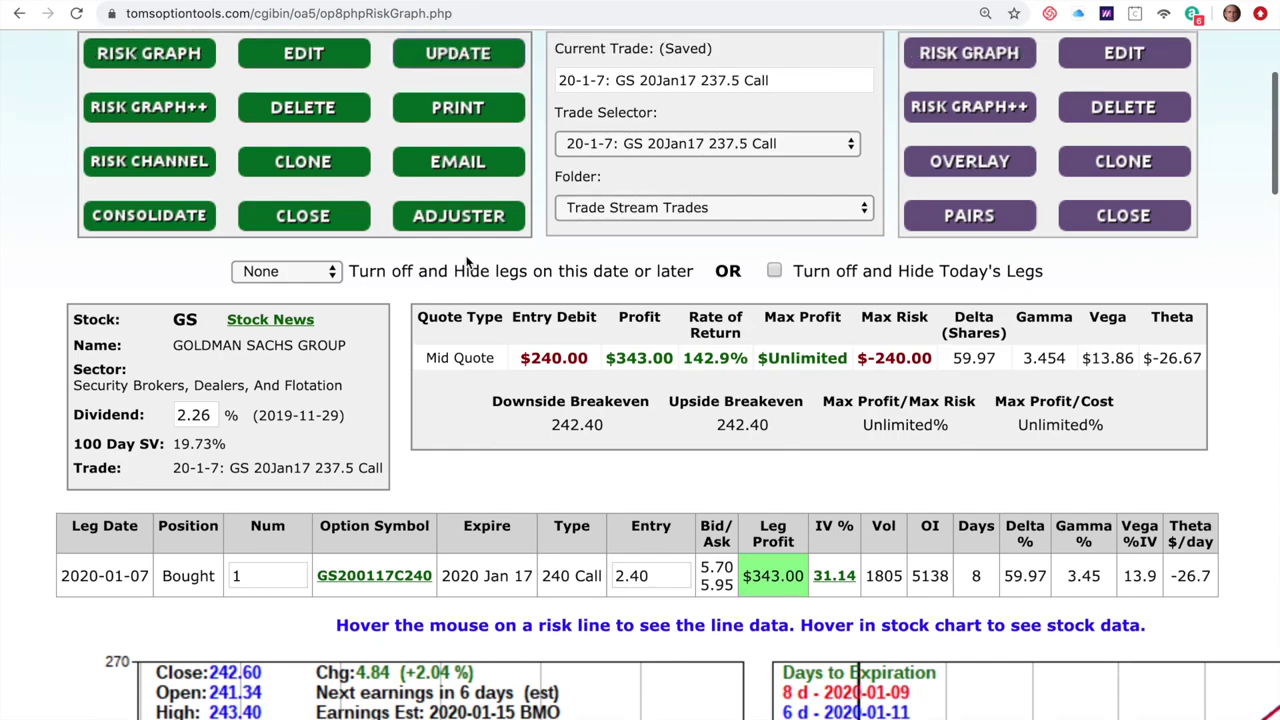
drag(933, 358, 859, 360)
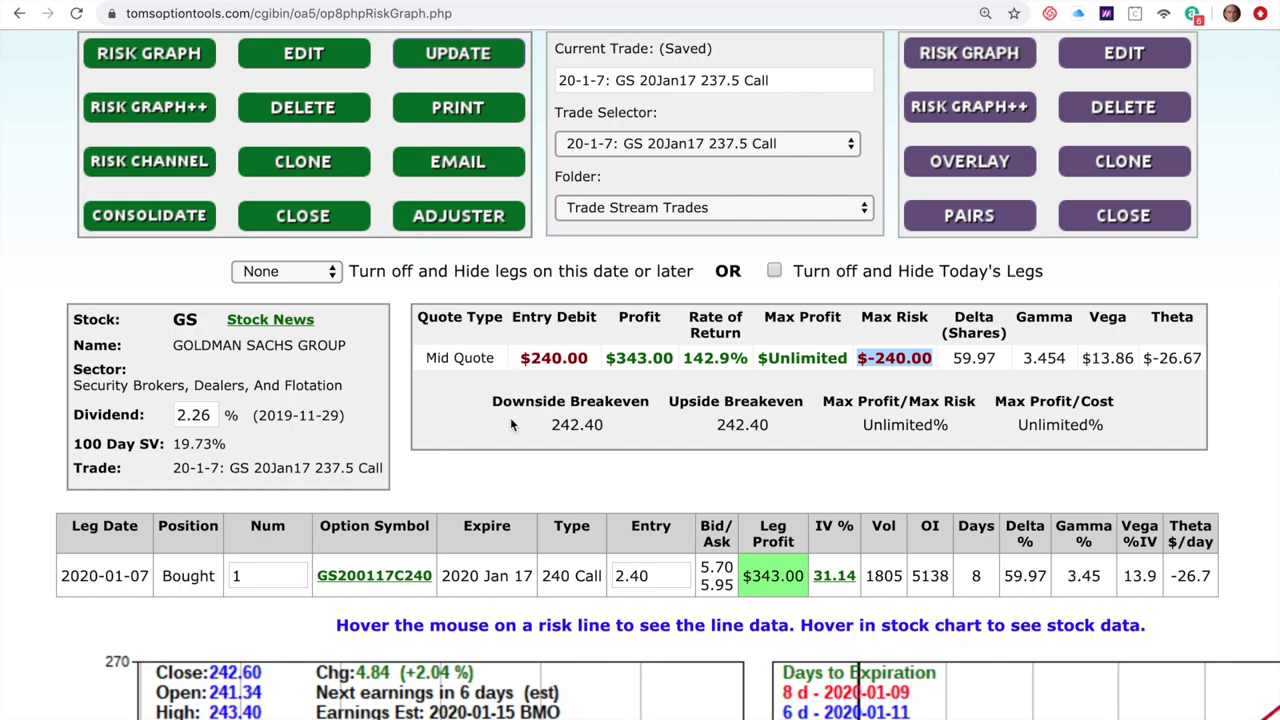
scroll(510, 424, down, 3)
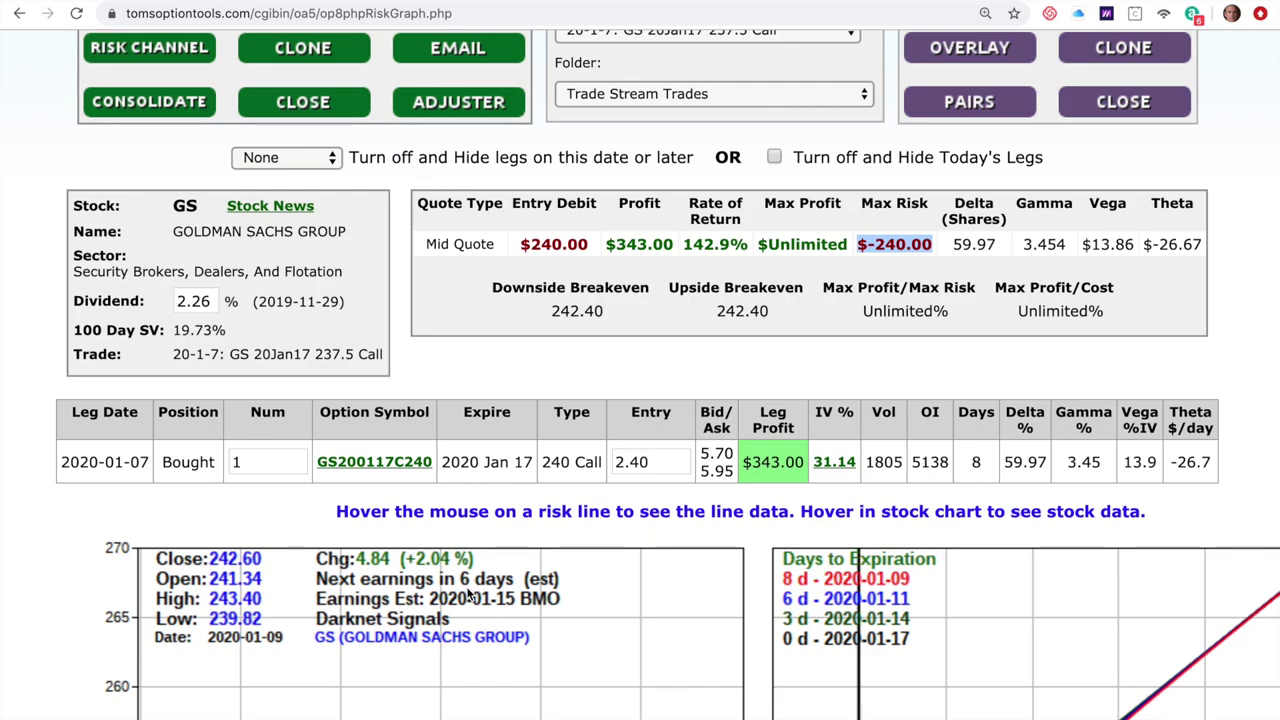
scroll(470, 595, up, 5)
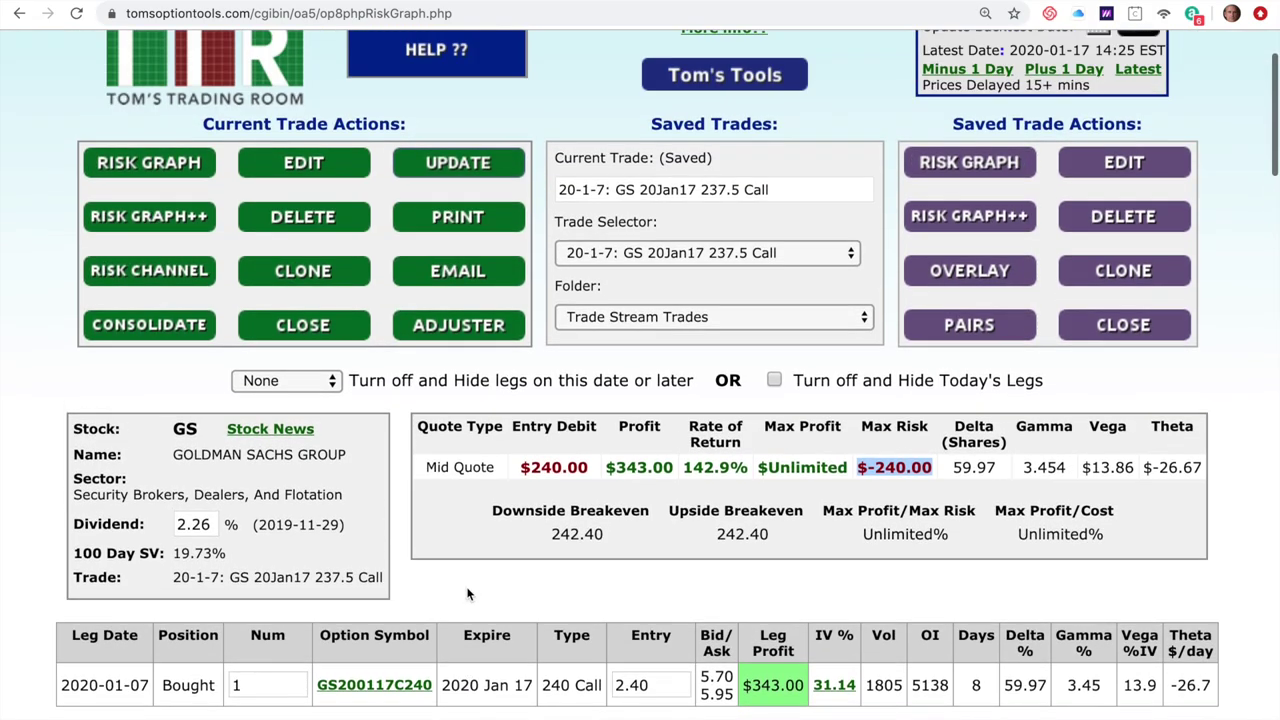
click(322, 183)
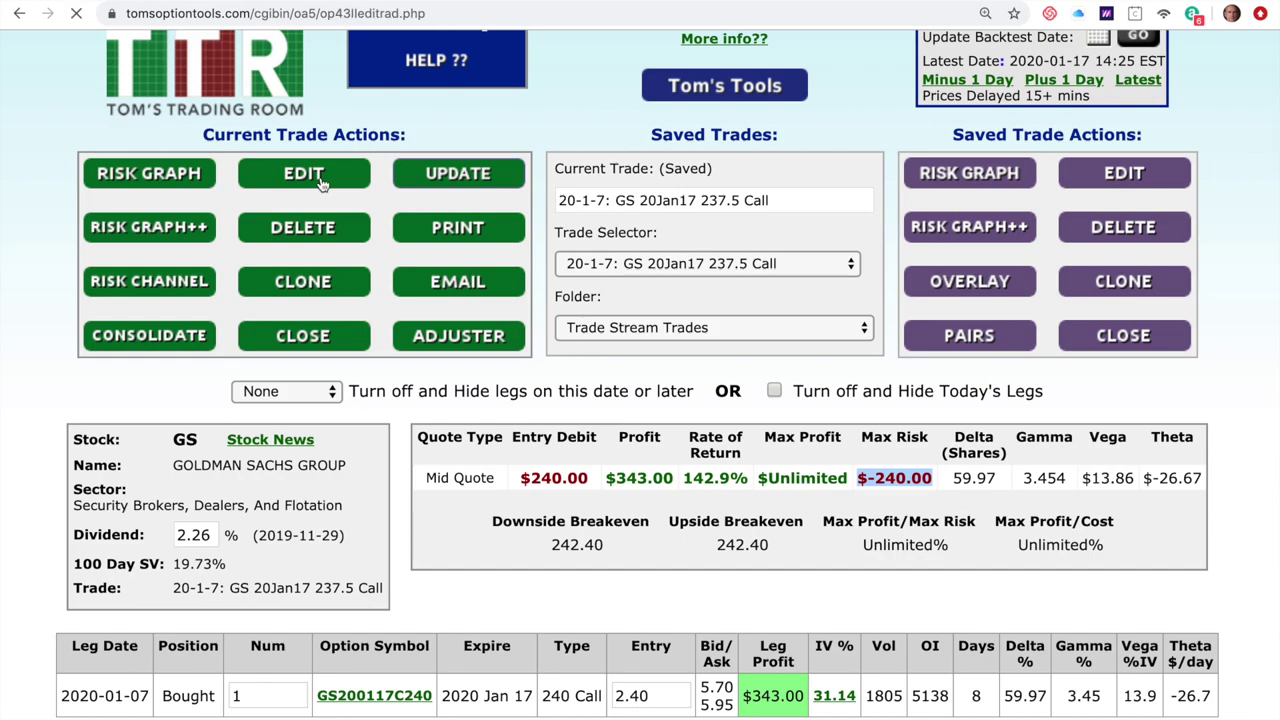
Step: Set new leg row 2 to quantity 1, 2020 Jan 17 expiration and 250 strike
scroll(458, 437, down, 3)
scroll(458, 437, down, 3)
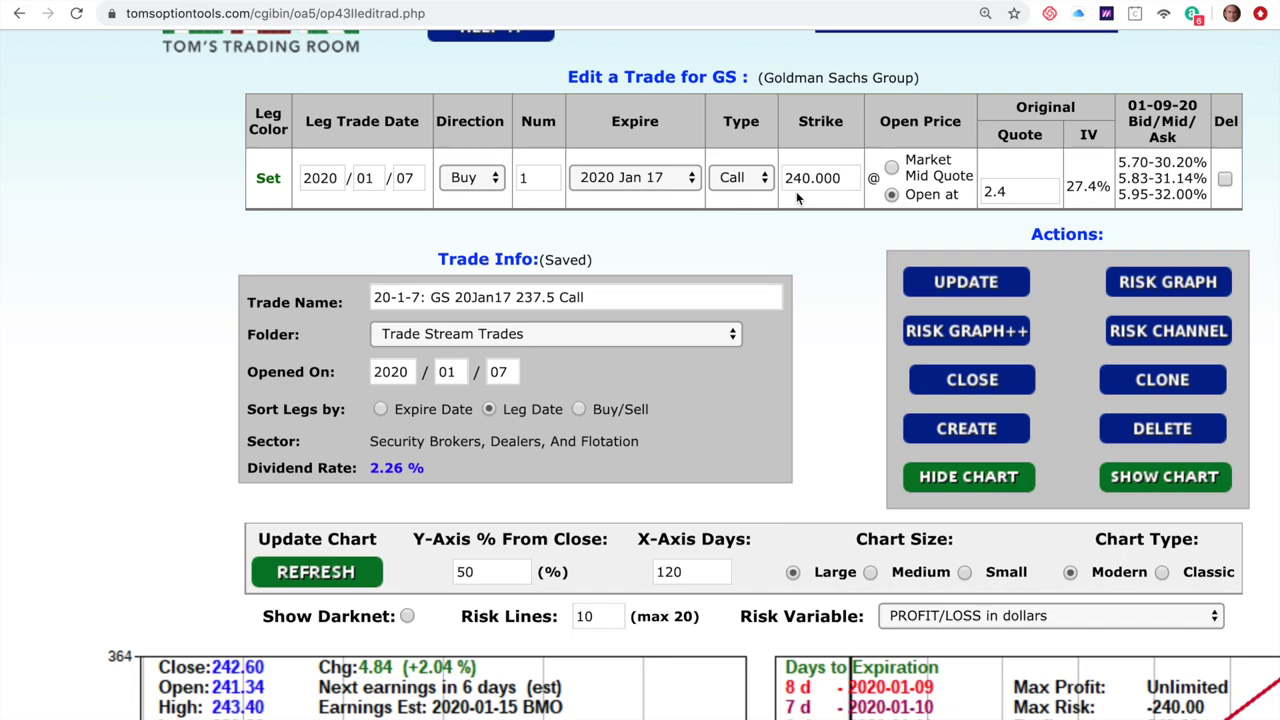
scroll(727, 418, down, 7)
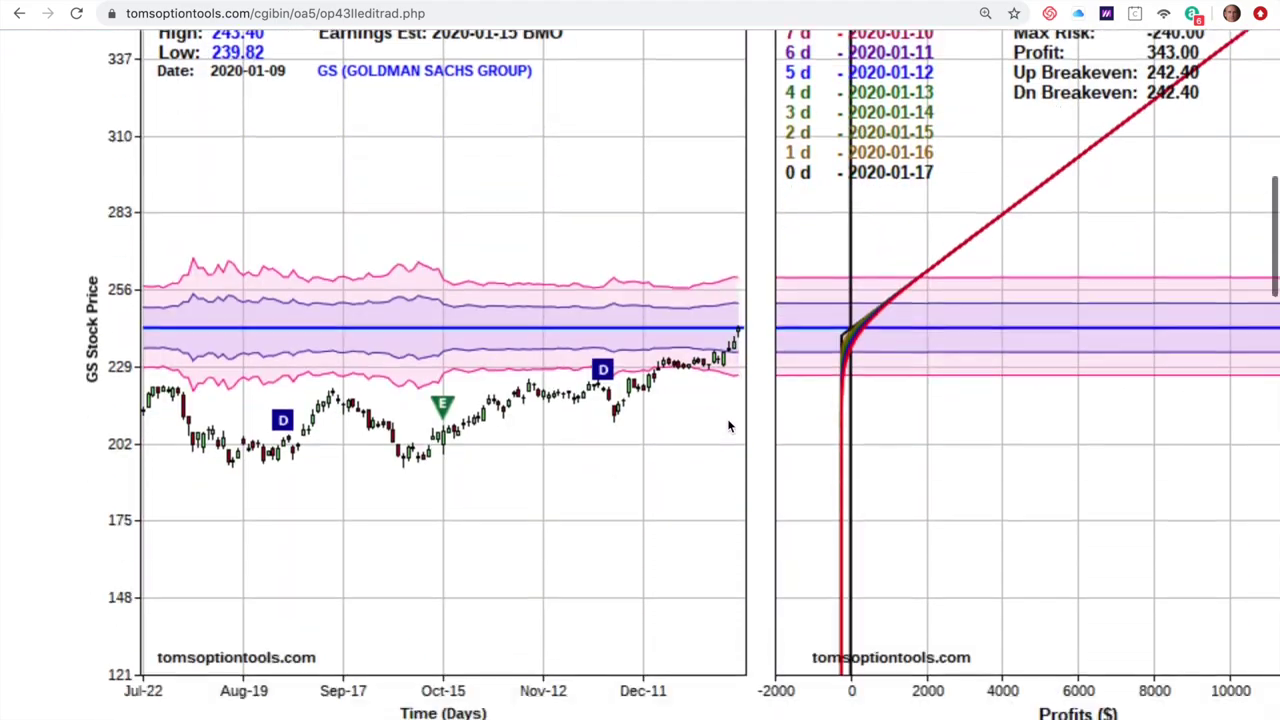
scroll(727, 426, down, 7)
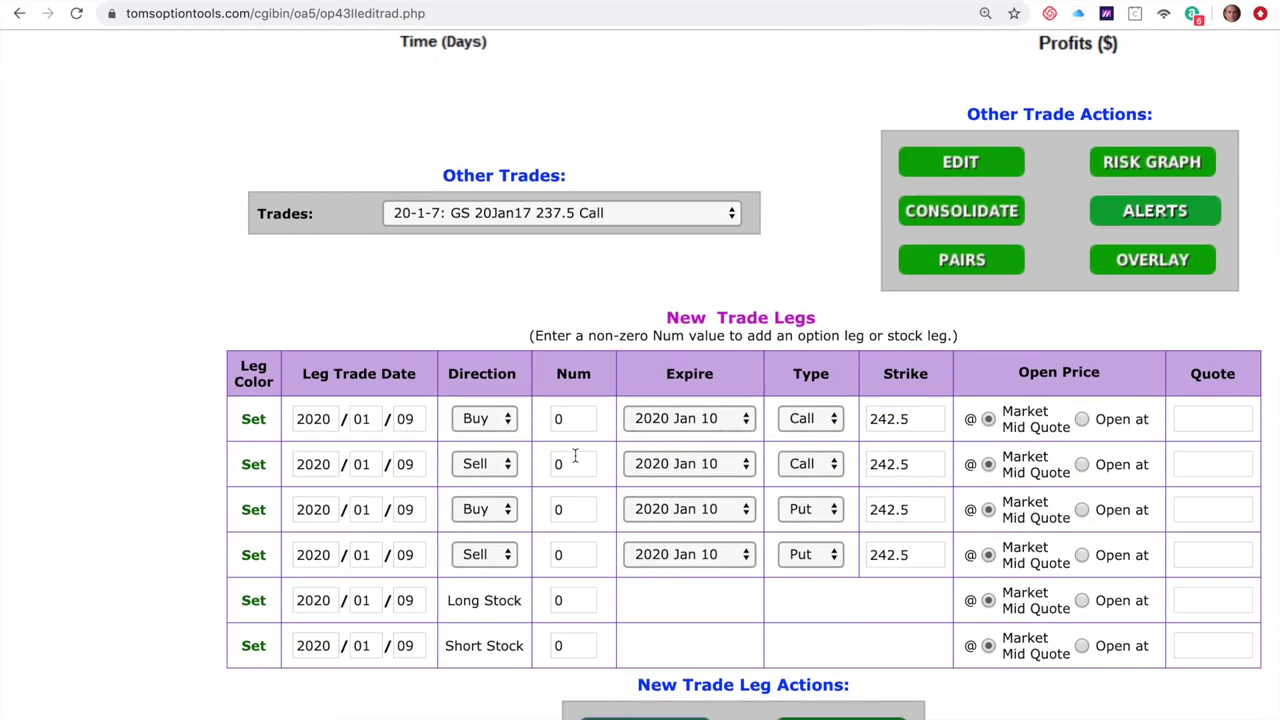
double_click(575, 459)
text(1)
key(Tab)
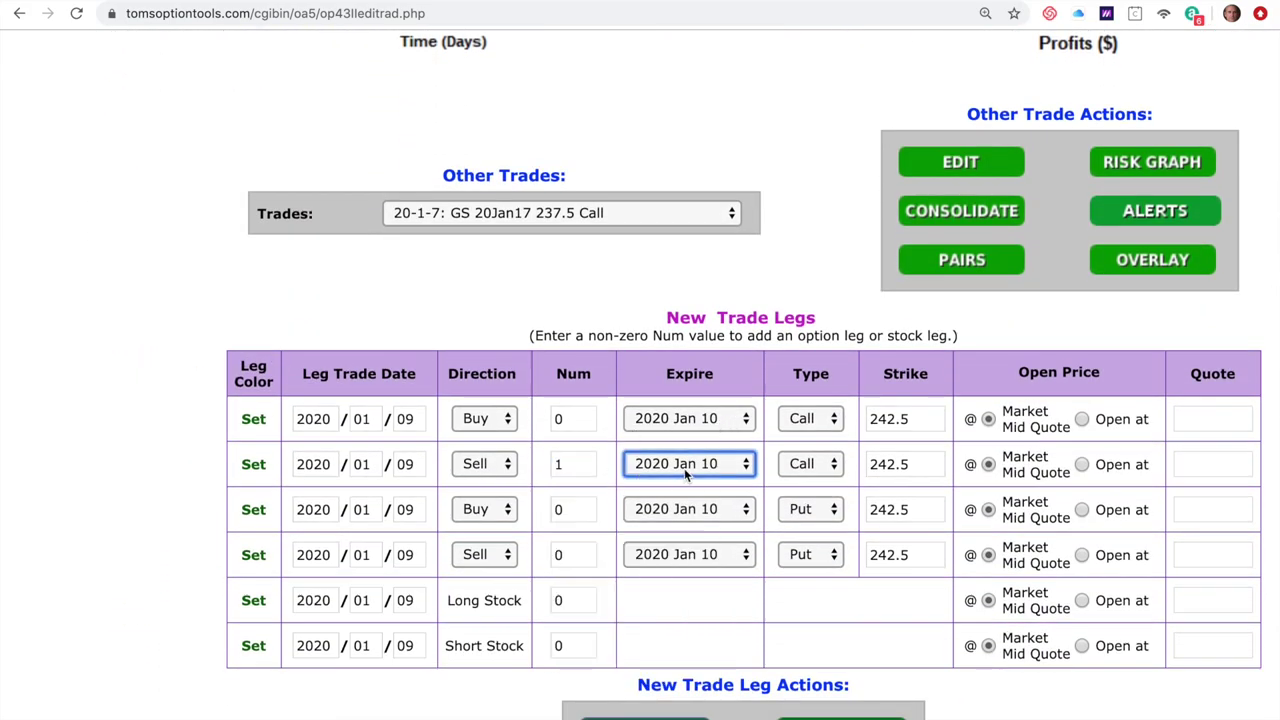
click(684, 468)
click(686, 478)
double_click(903, 464)
text(250)
key(Tab)
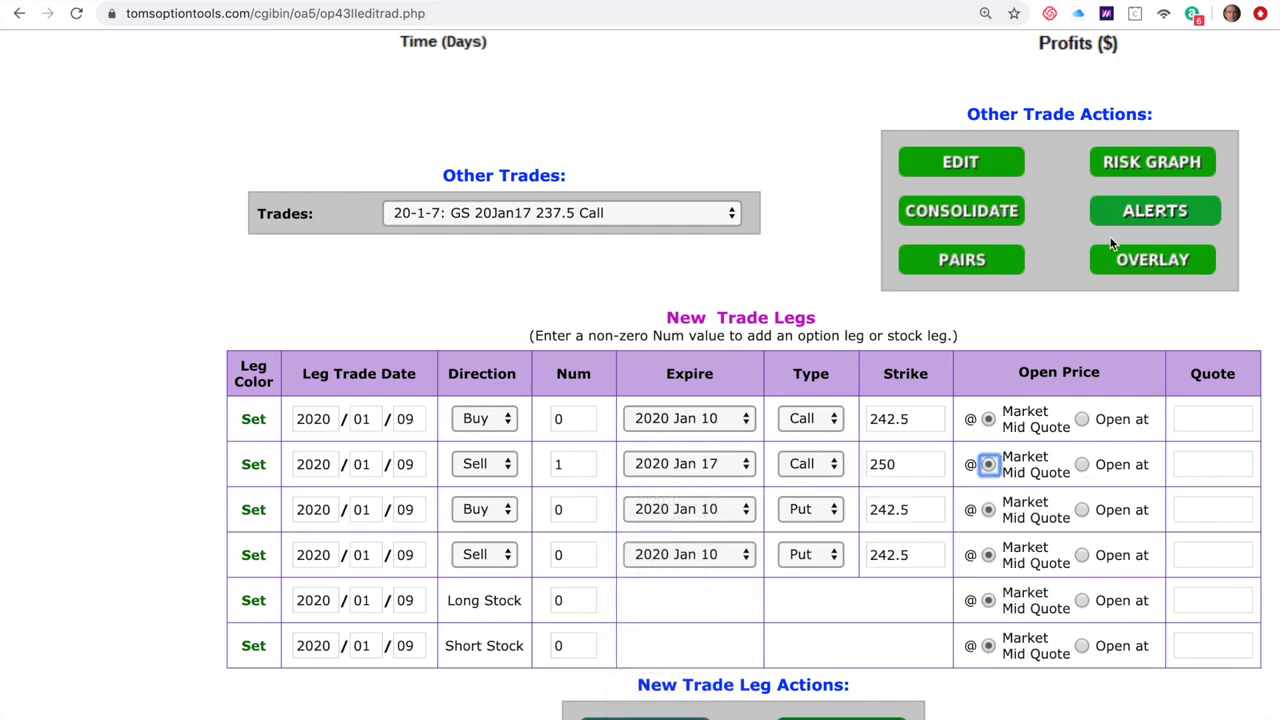
Step: Show the risk graph with the added 250 call, maximum risk now $-72.00
scroll(1092, 281, up, 1)
scroll(1092, 281, down, 3)
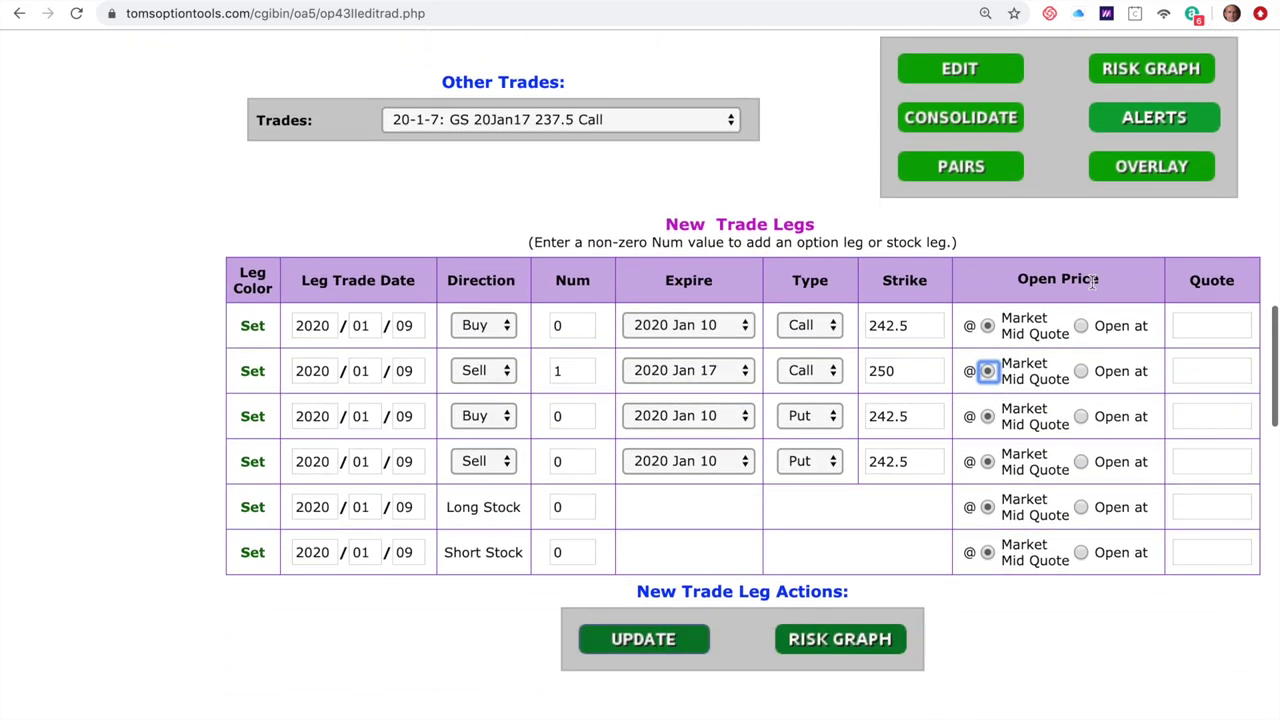
click(840, 642)
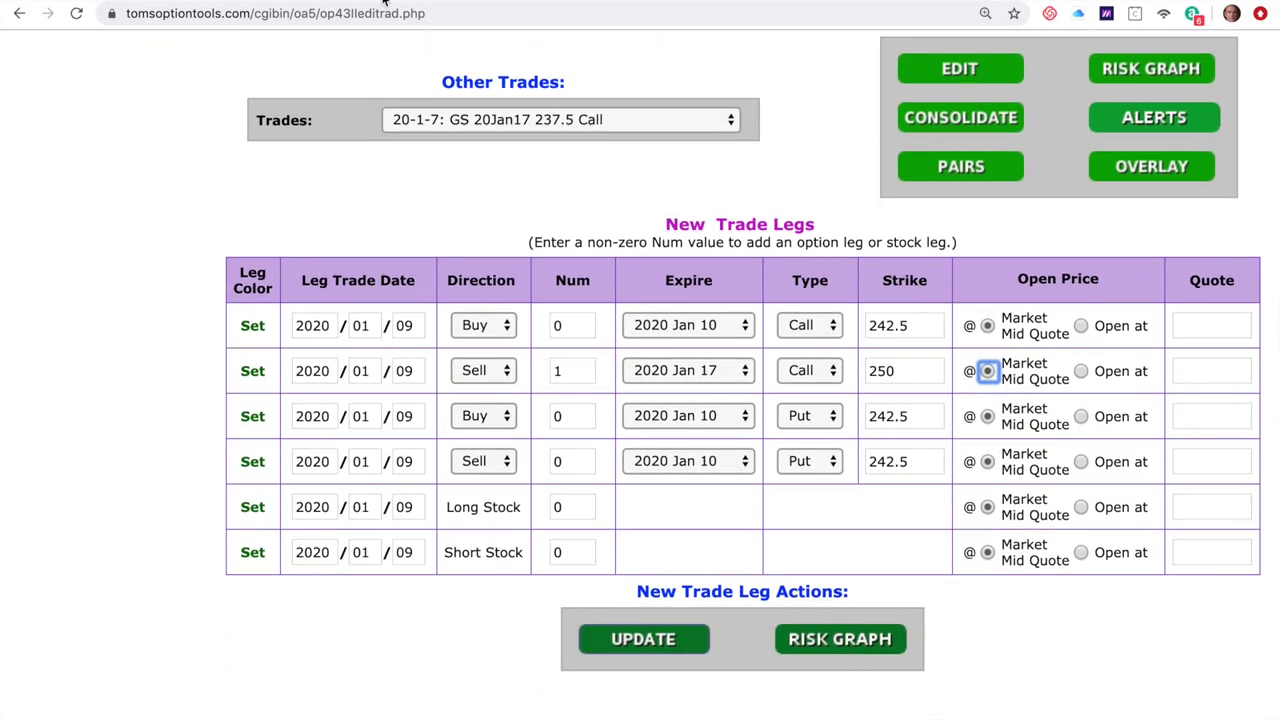
scroll(503, 258, down, 5)
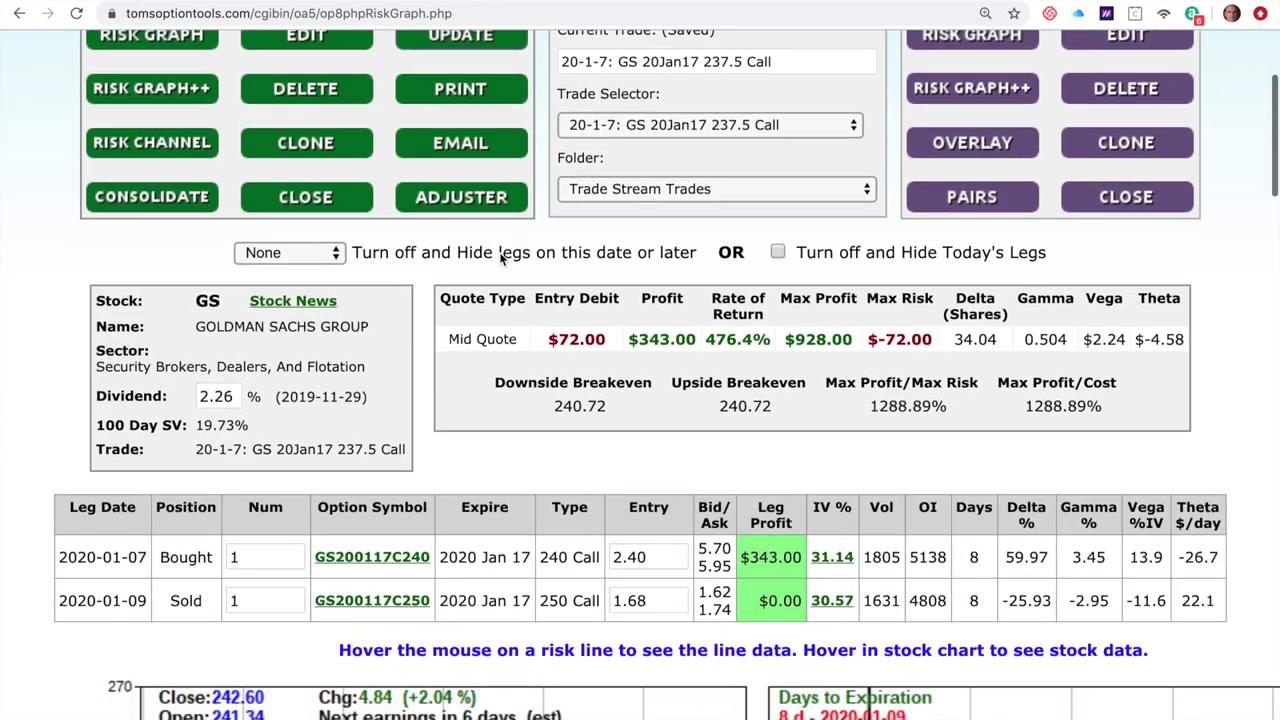
scroll(503, 258, down, 3)
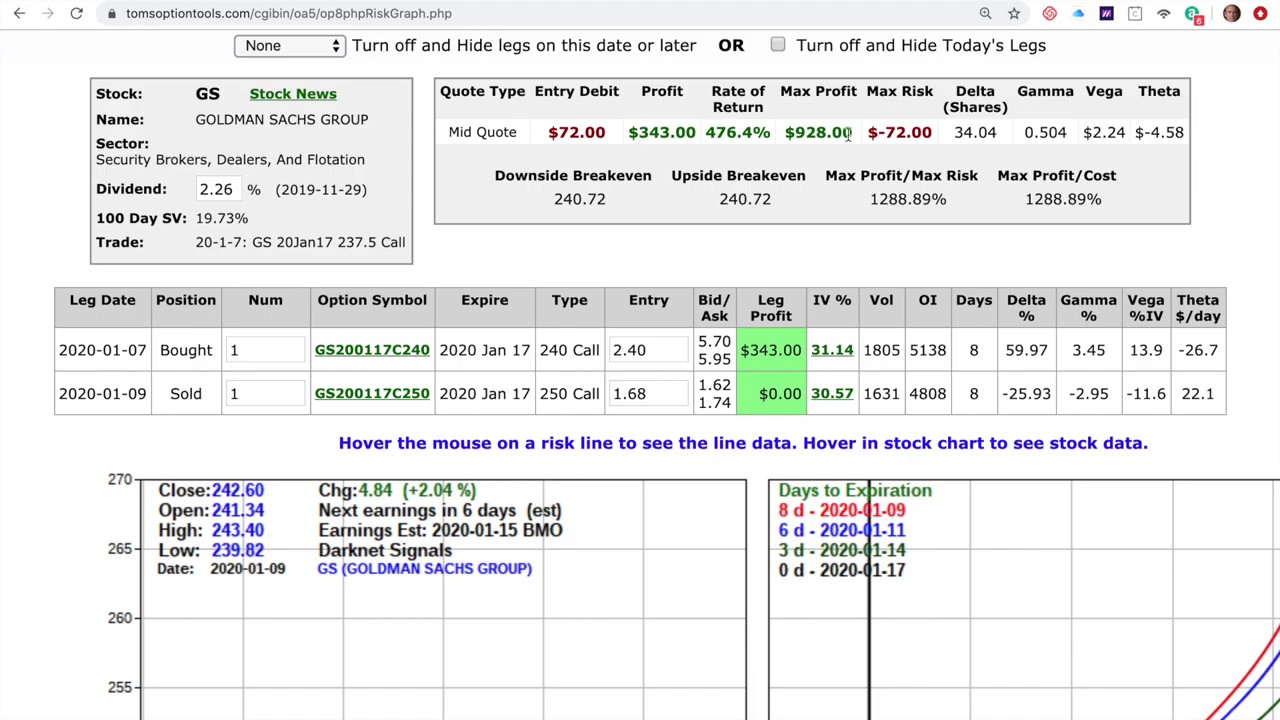
scroll(826, 362, down, 5)
scroll(826, 362, right, 2)
scroll(826, 362, down, 2)
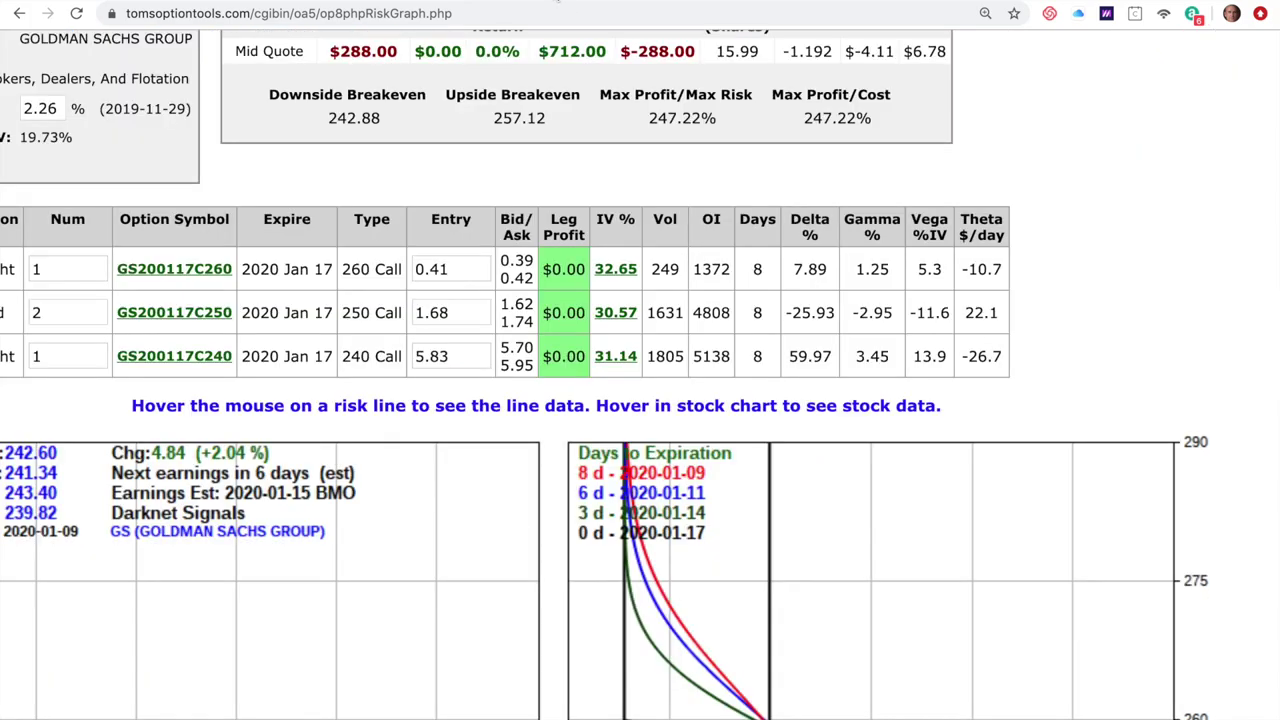
Step: Scroll across the 240/250/260 butterfly's Risk Graph and leg table to review them
scroll(362, 394, left, 2)
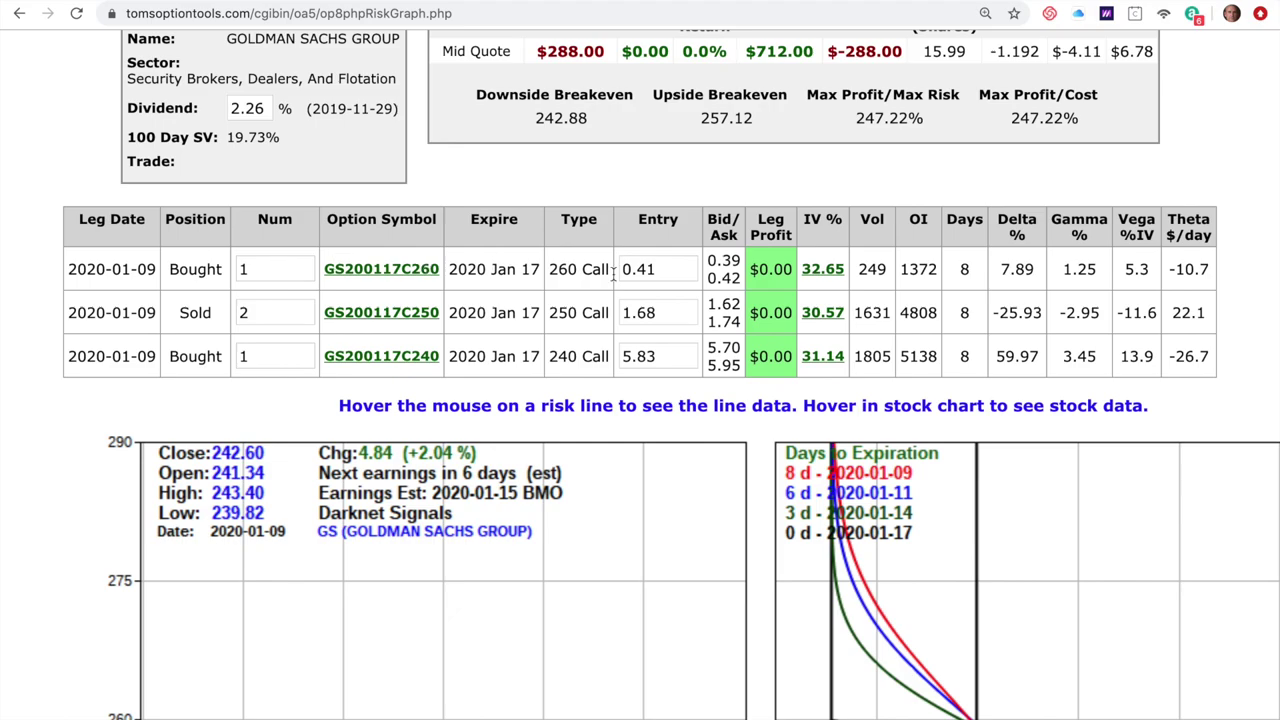
scroll(539, 398, down, 7)
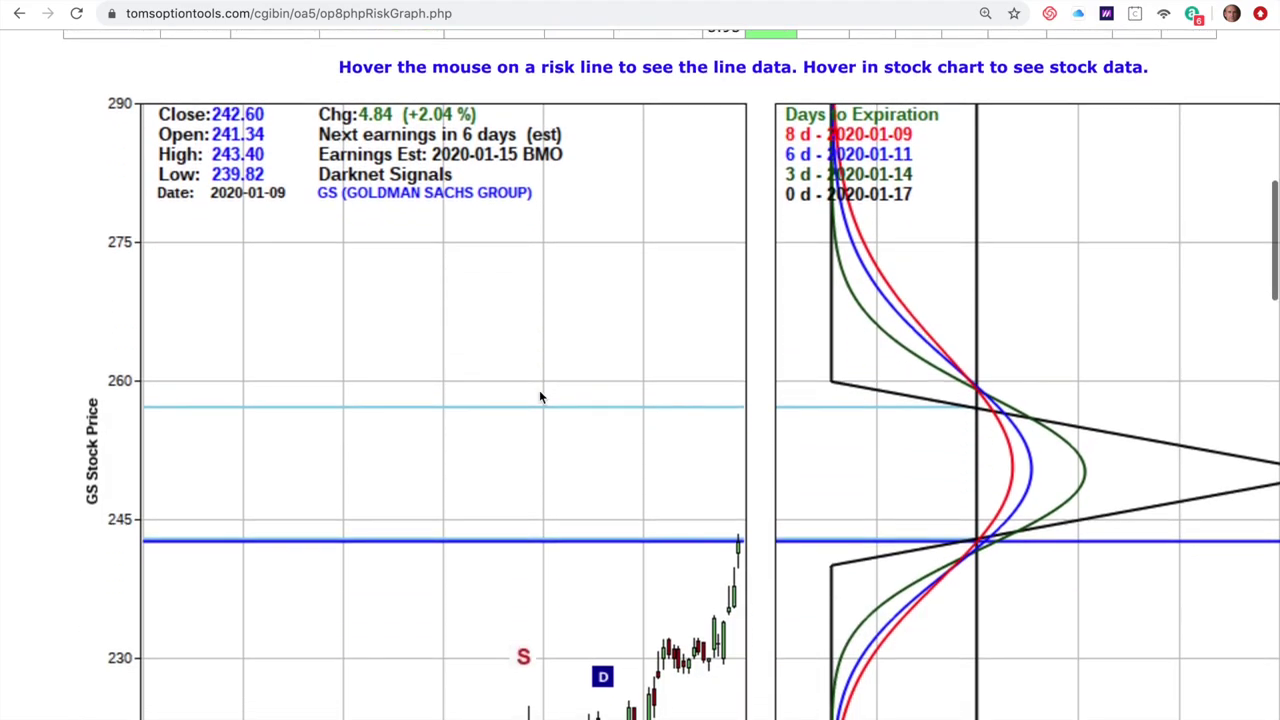
scroll(539, 398, right, 4)
scroll(539, 398, down, 3)
scroll(539, 398, up, 2)
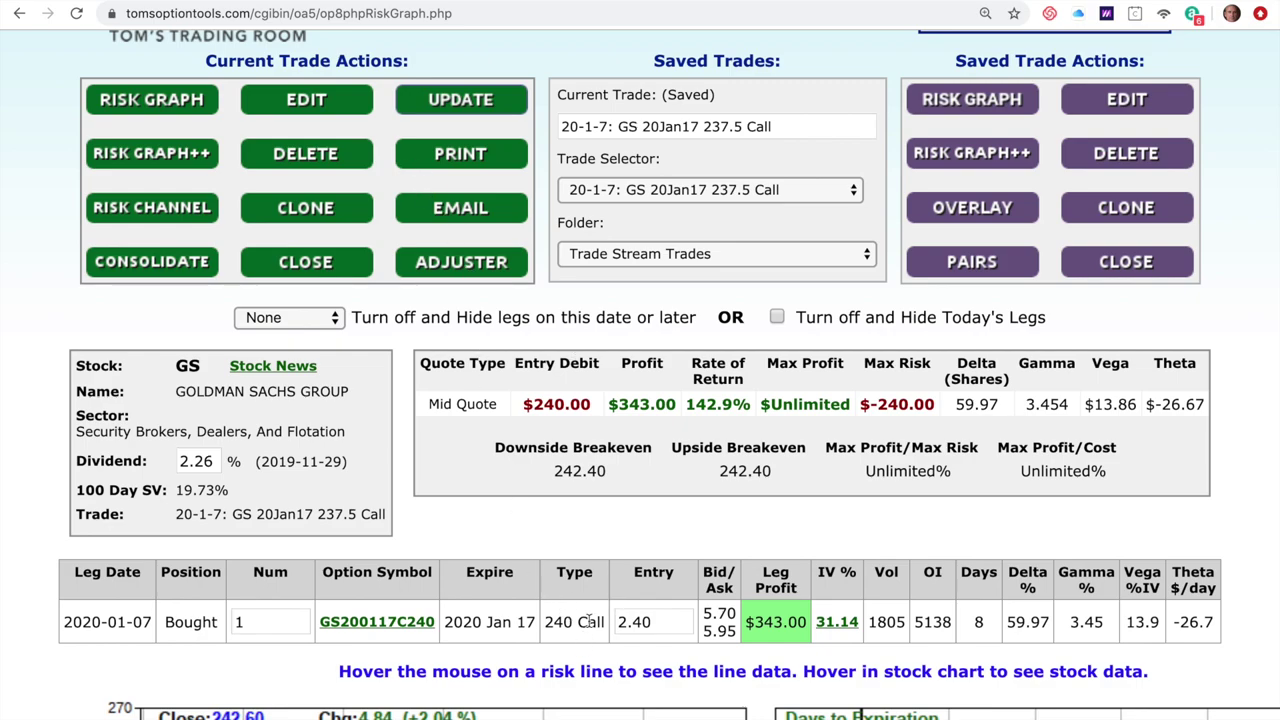
Step: Reopen the trade for editing and set legs 1 and 2 to expire 2020 Jan 17
click(325, 101)
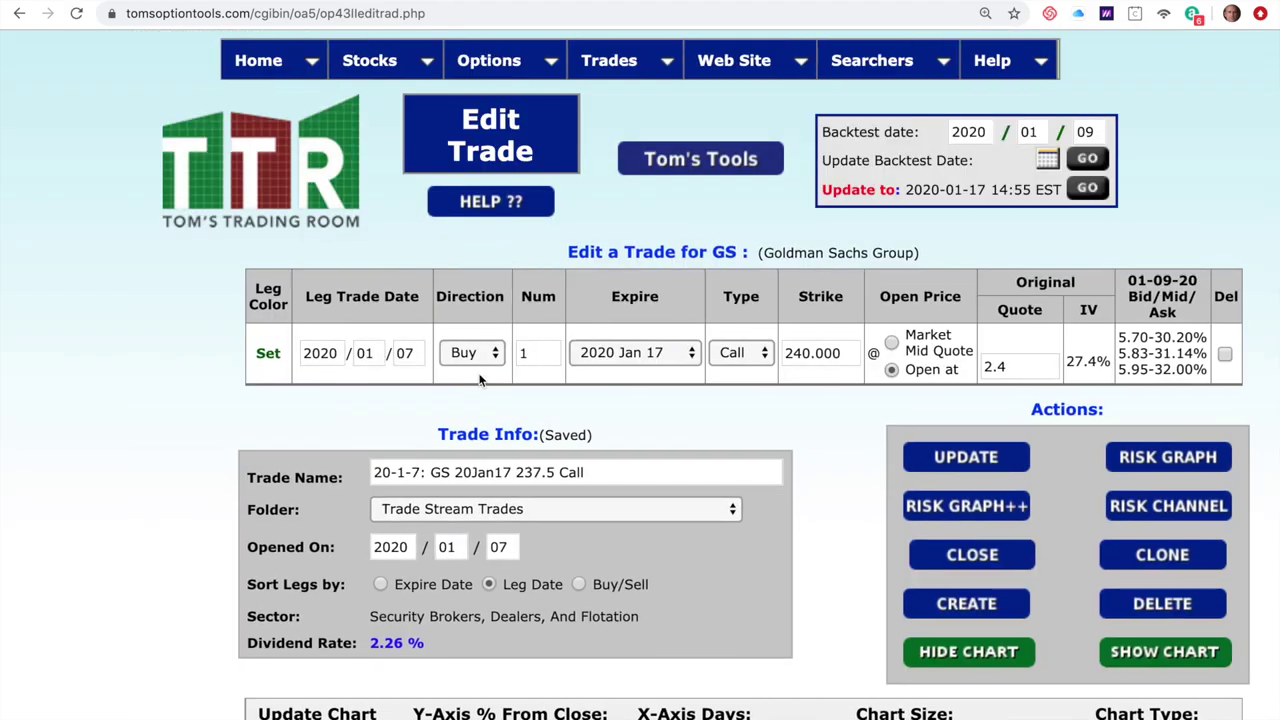
scroll(480, 380, down, 10)
scroll(480, 380, down, 9)
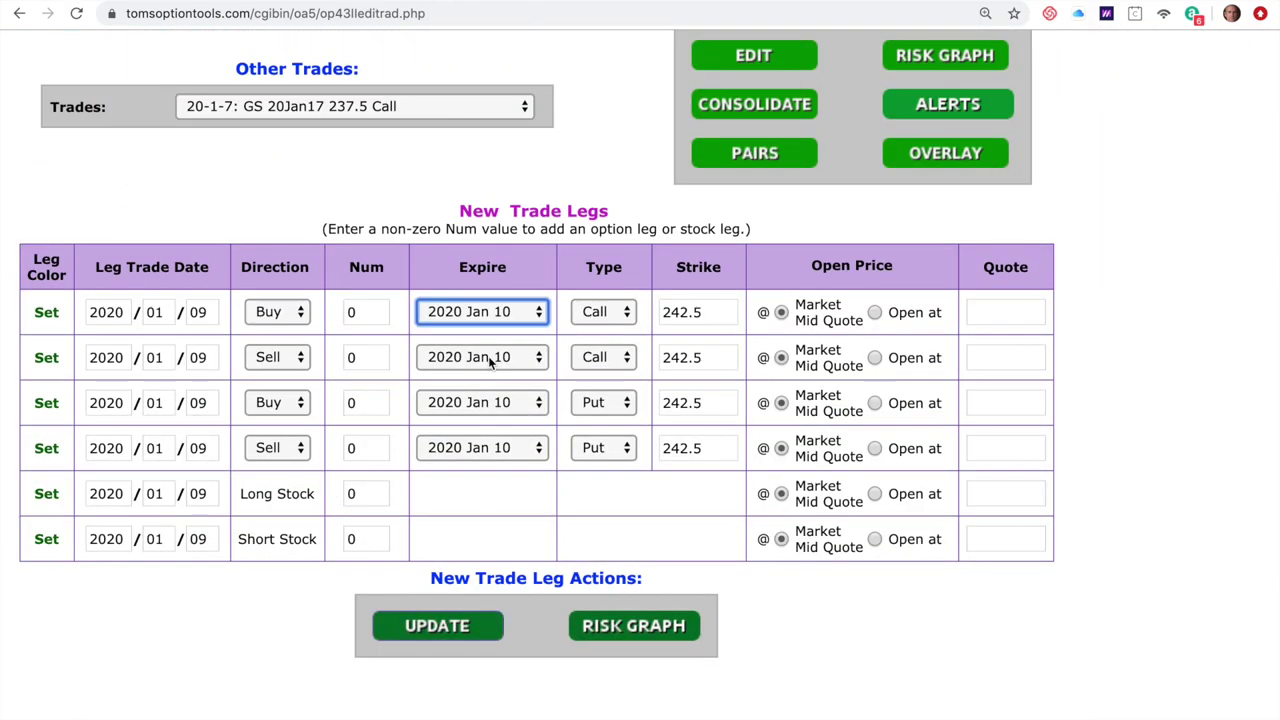
click(490, 358)
click(489, 376)
click(488, 315)
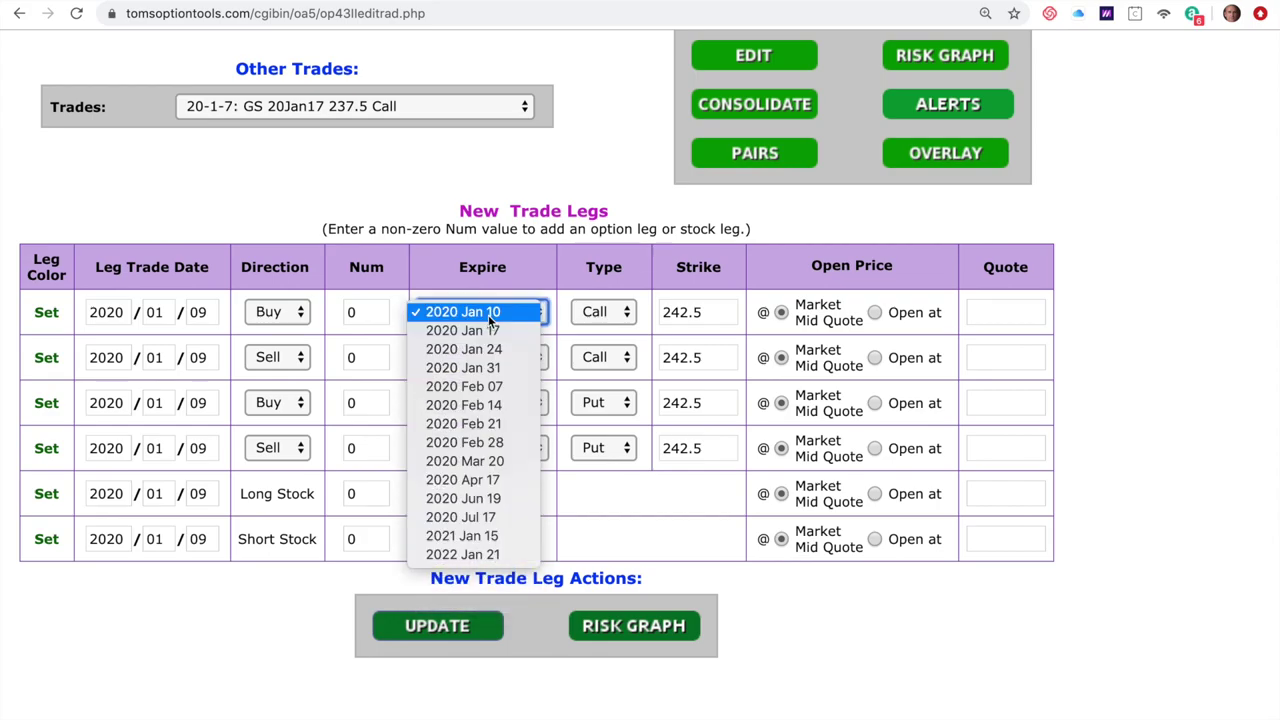
click(490, 331)
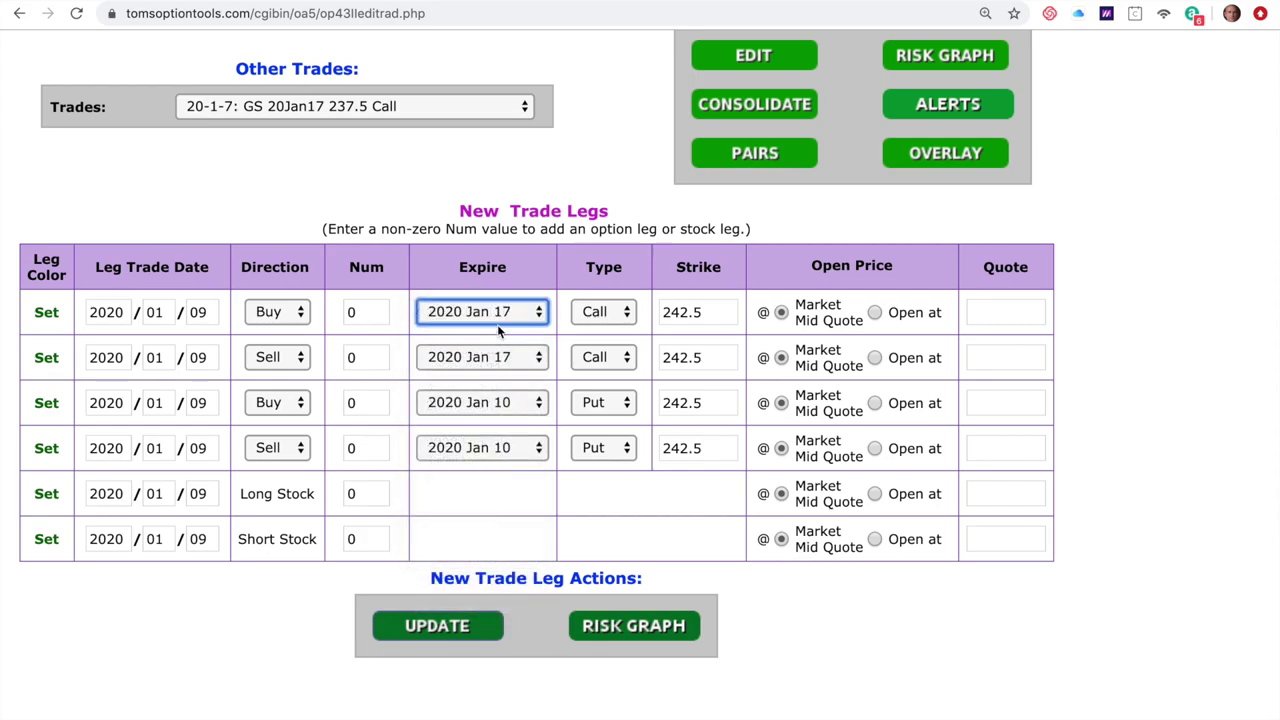
Step: Give row 2 a 250 strike and a quantity of 2
double_click(709, 361)
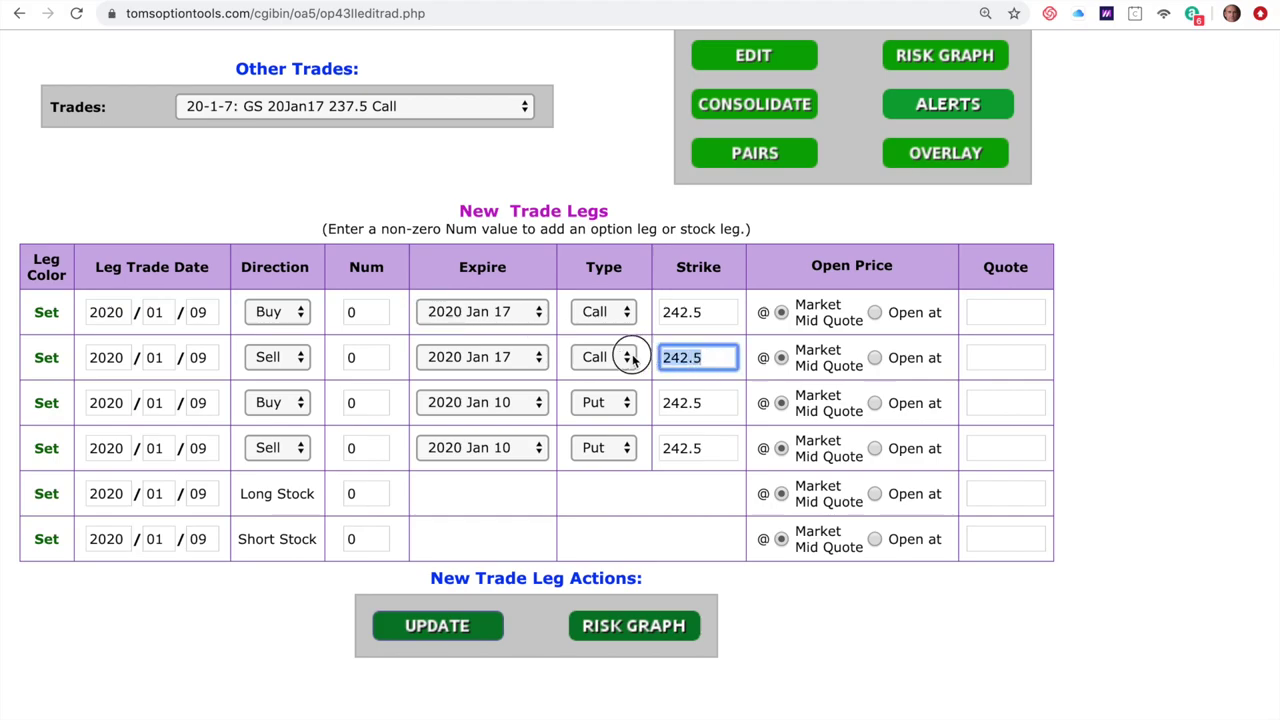
text(250)
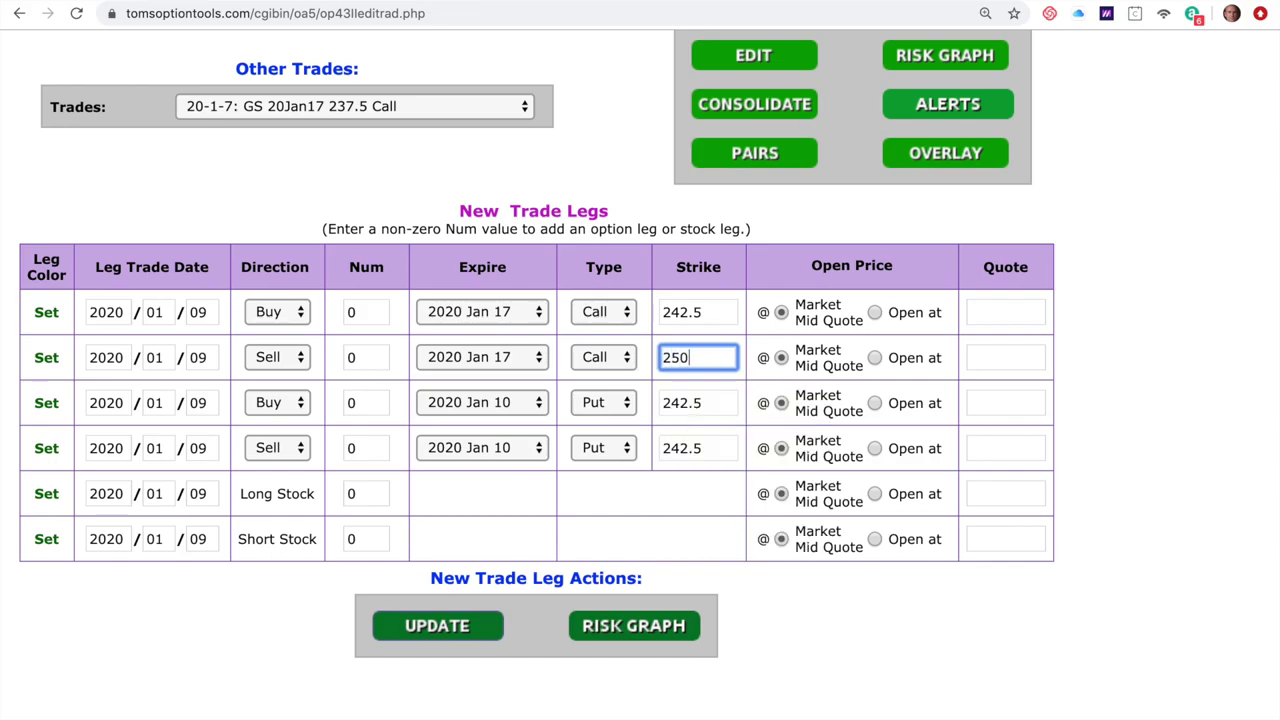
key(Tab)
double_click(371, 352)
text(2)
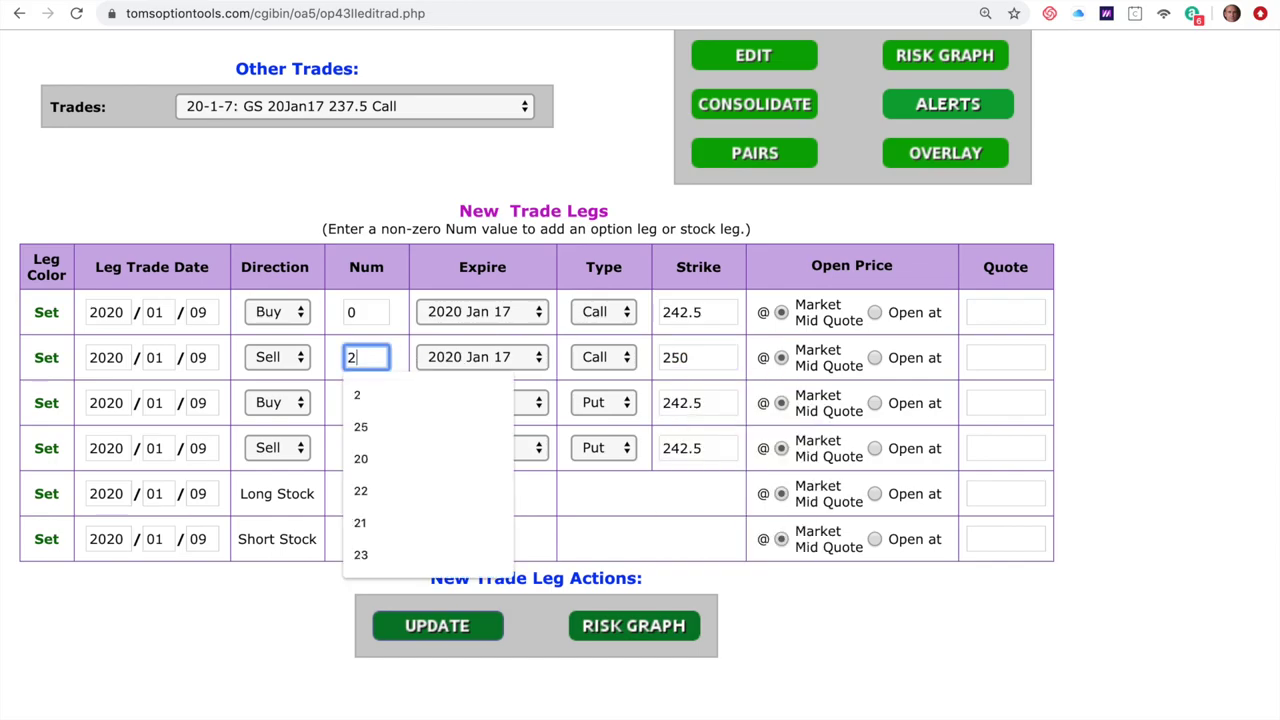
Step: Set row 1 to quantity 1 with a 260 strike
click(370, 313)
text(1)
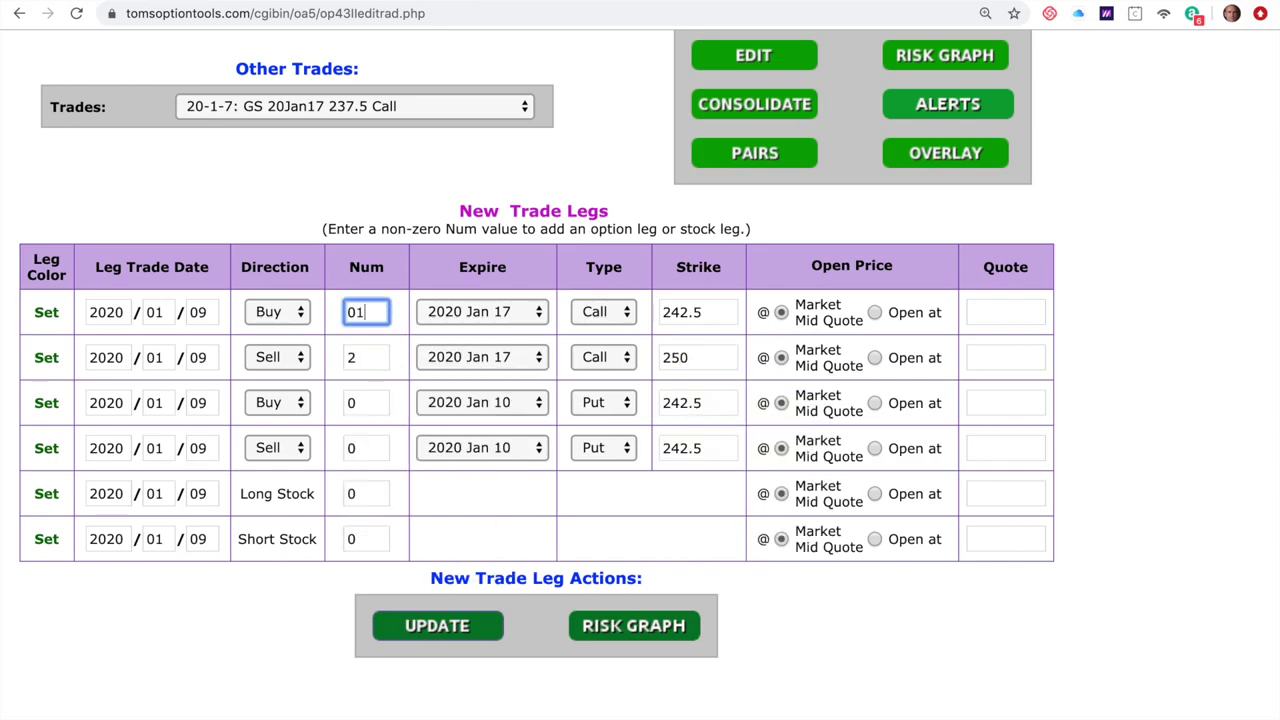
key(BackSpace)
key(BackSpace)
text(1)
key(Tab)
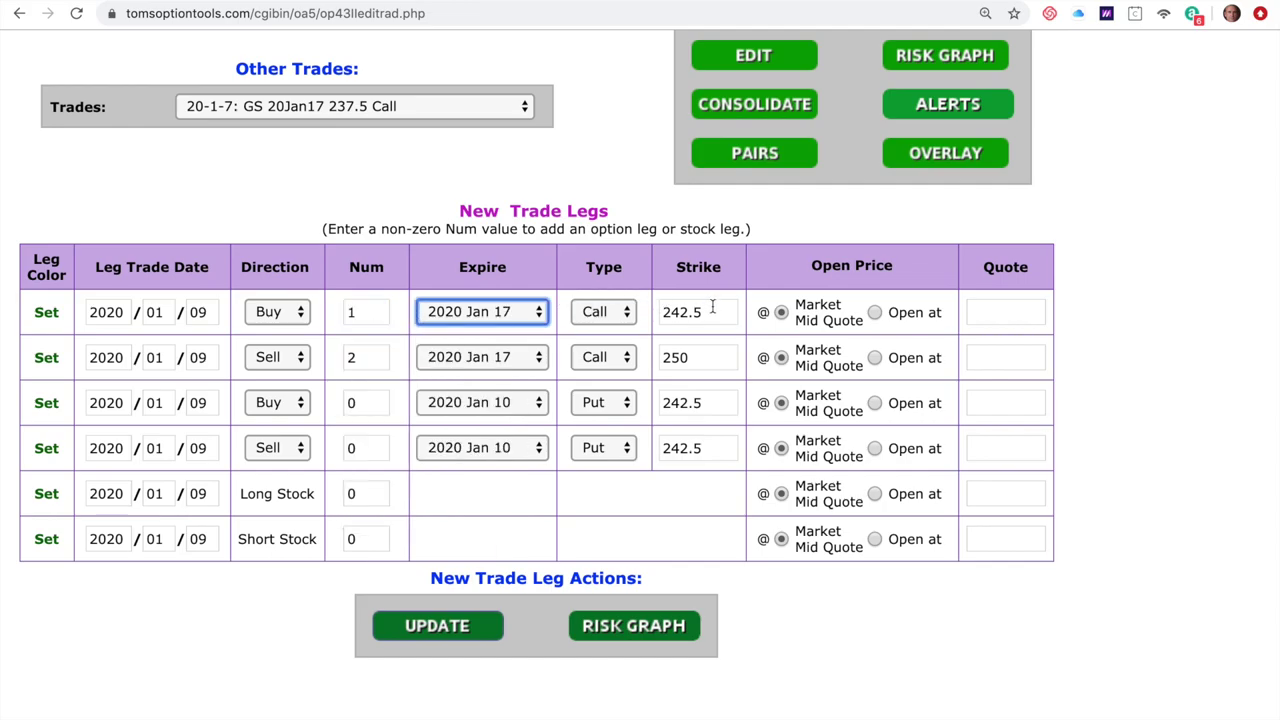
key(Tab)
key(Tab)
text(260)
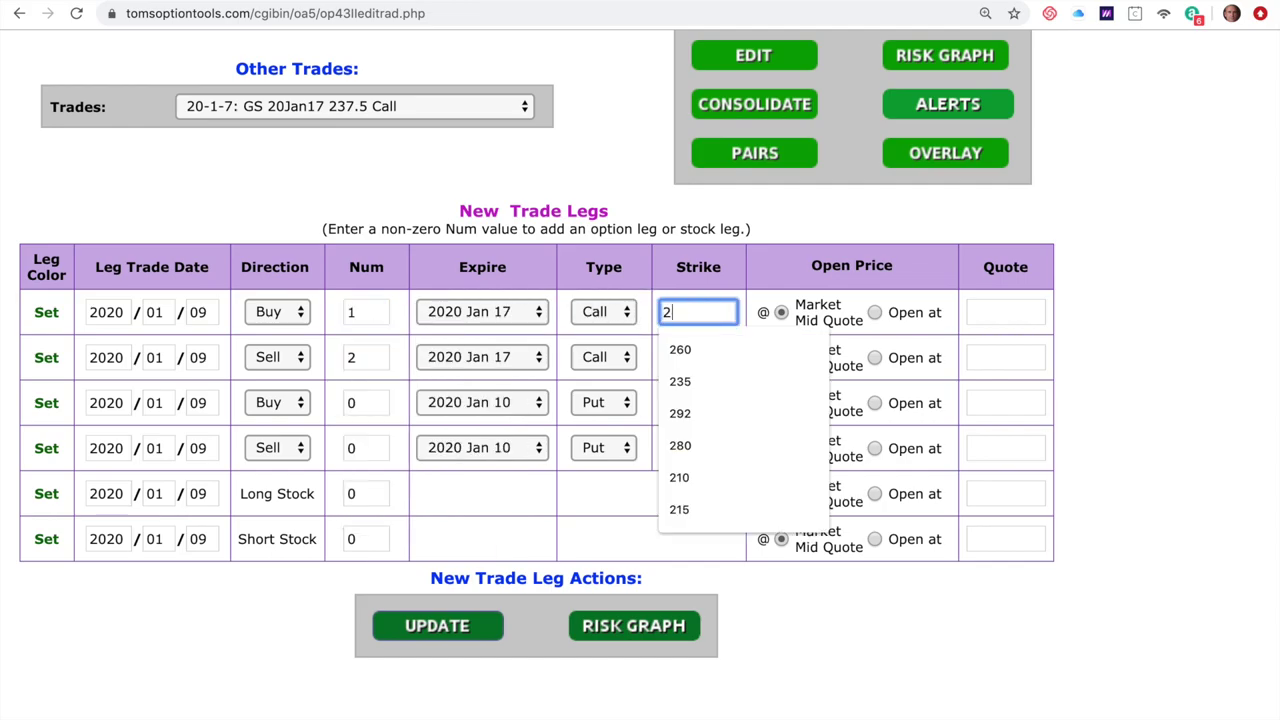
key(Tab)
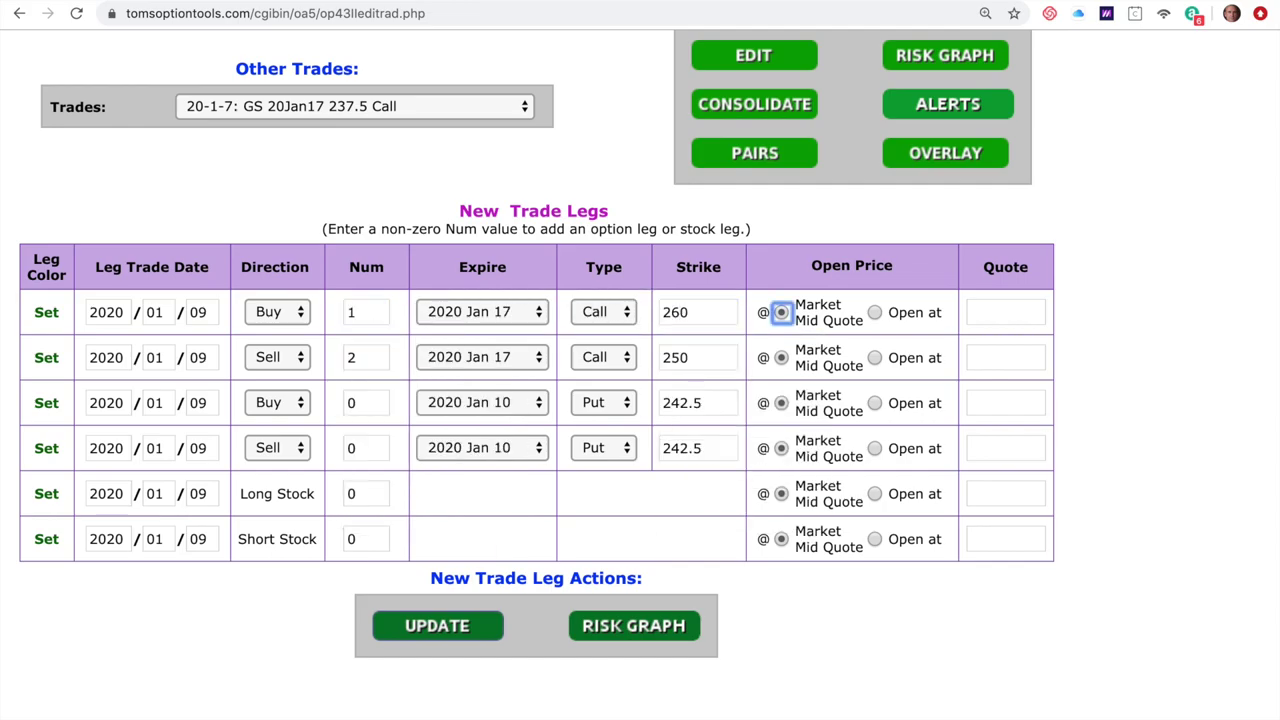
Step: Change row 3's strike from 242.5 to 240 and open the edited trade's risk graph
click(715, 404)
key(BackSpace)
key(BackSpace)
key(BackSpace)
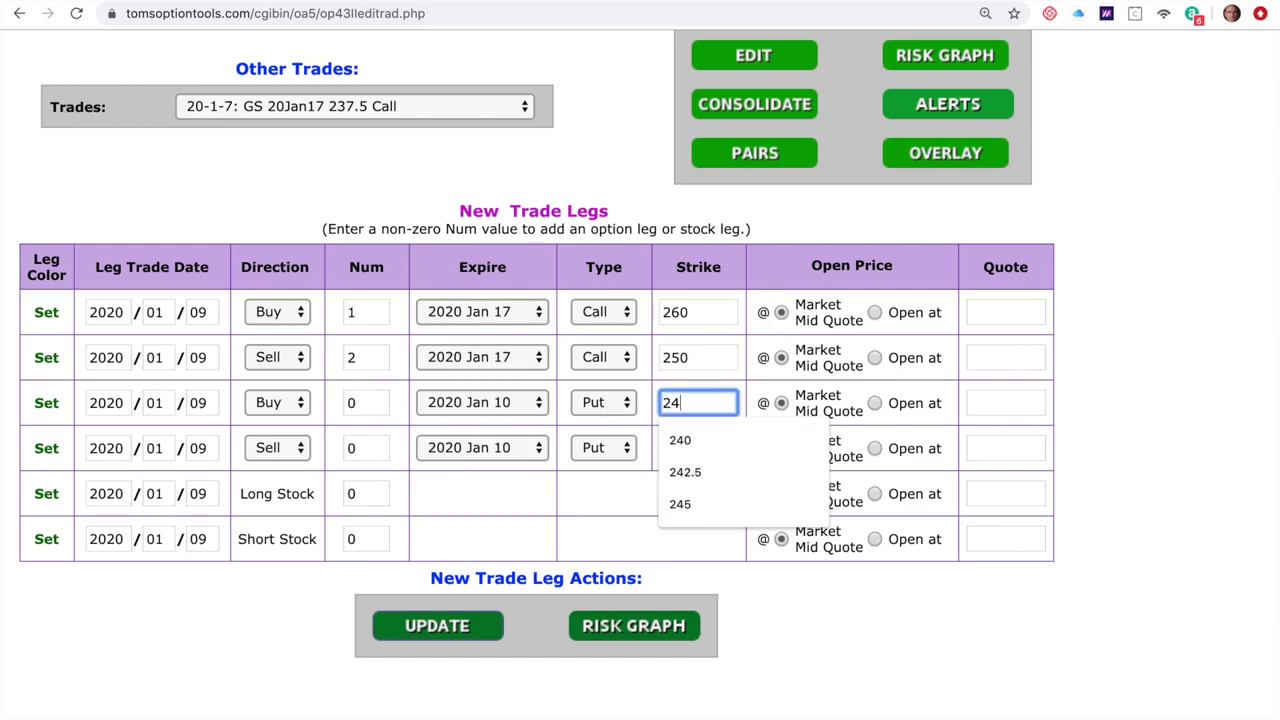
text(0)
key(Tab)
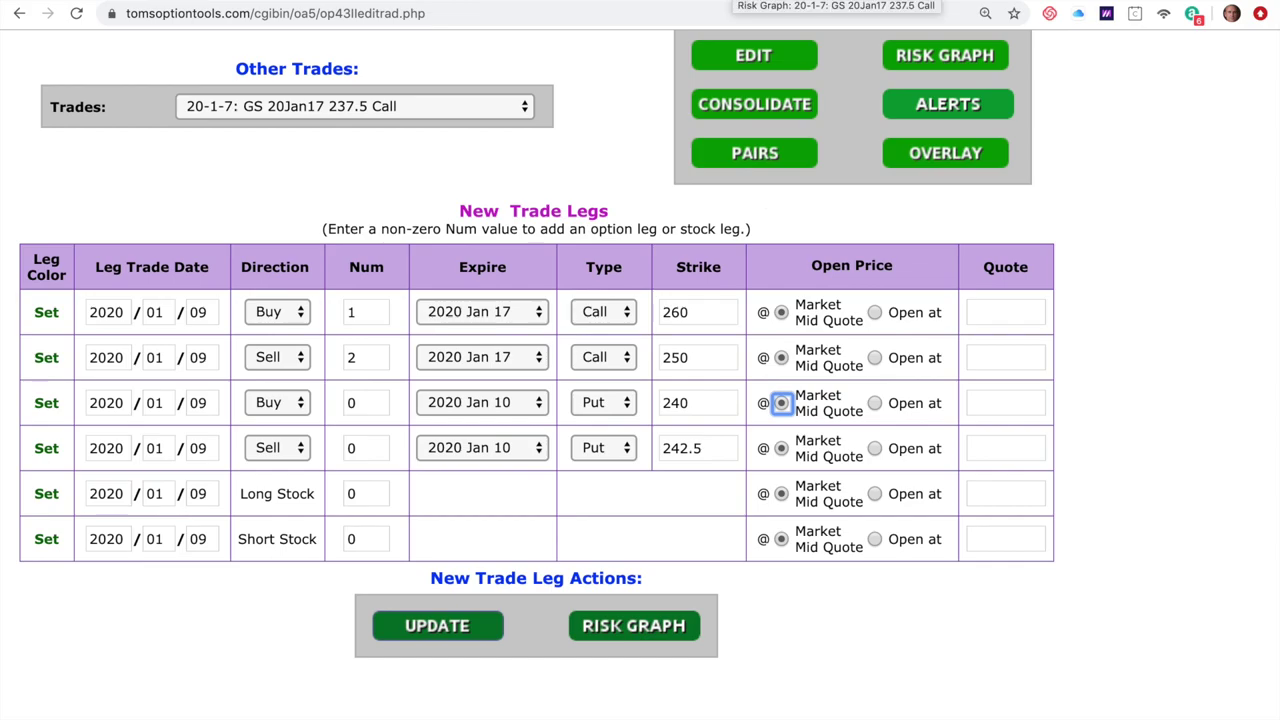
click(736, 2)
Step: Scroll to the trade summary and highlight the $55.00 minimum profit
scroll(691, 502, down, 5)
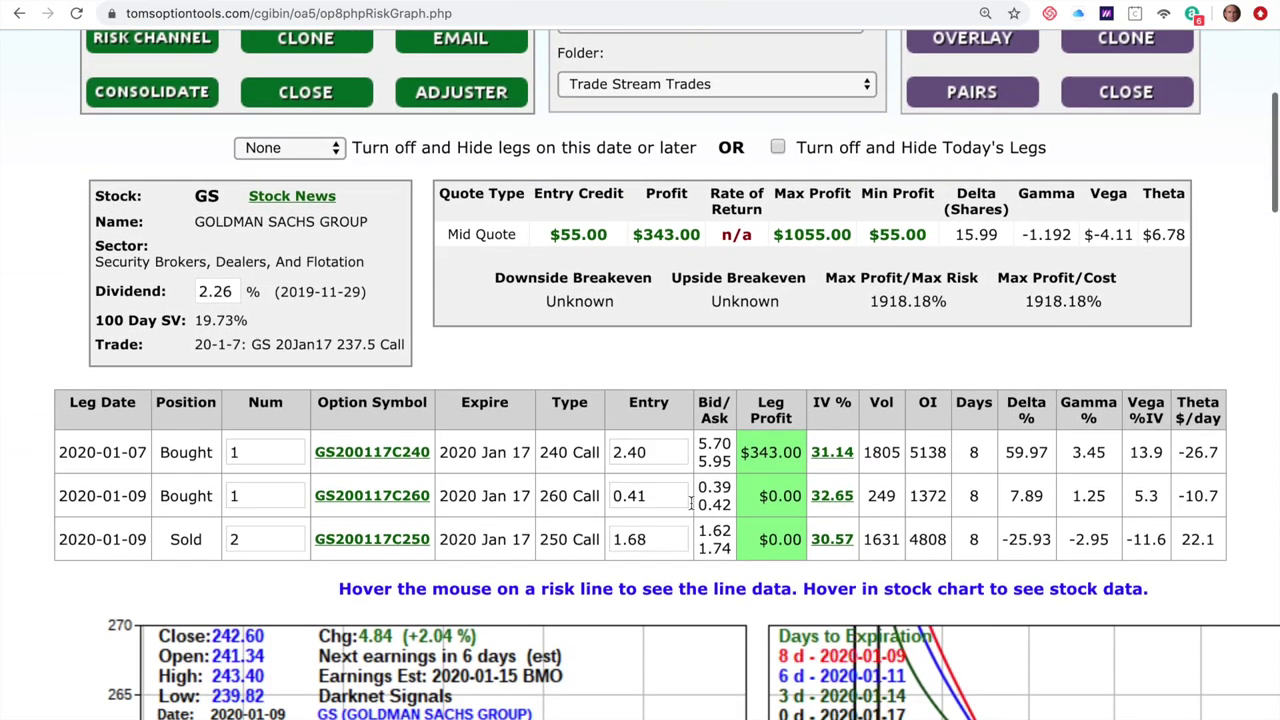
scroll(691, 502, down, 1)
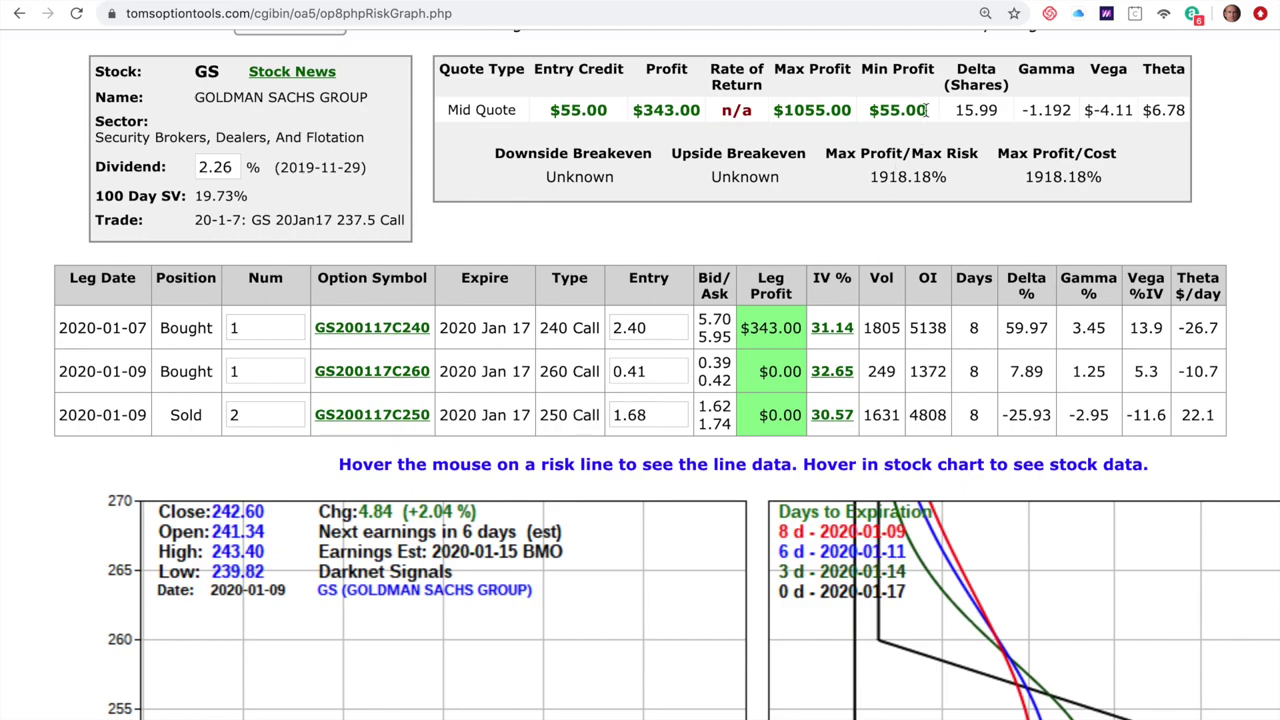
drag(927, 110, 864, 110)
Step: Review the legs table and risk chart, then jump the analysis to the 2020-01-17 stock date
scroll(884, 349, down, 5)
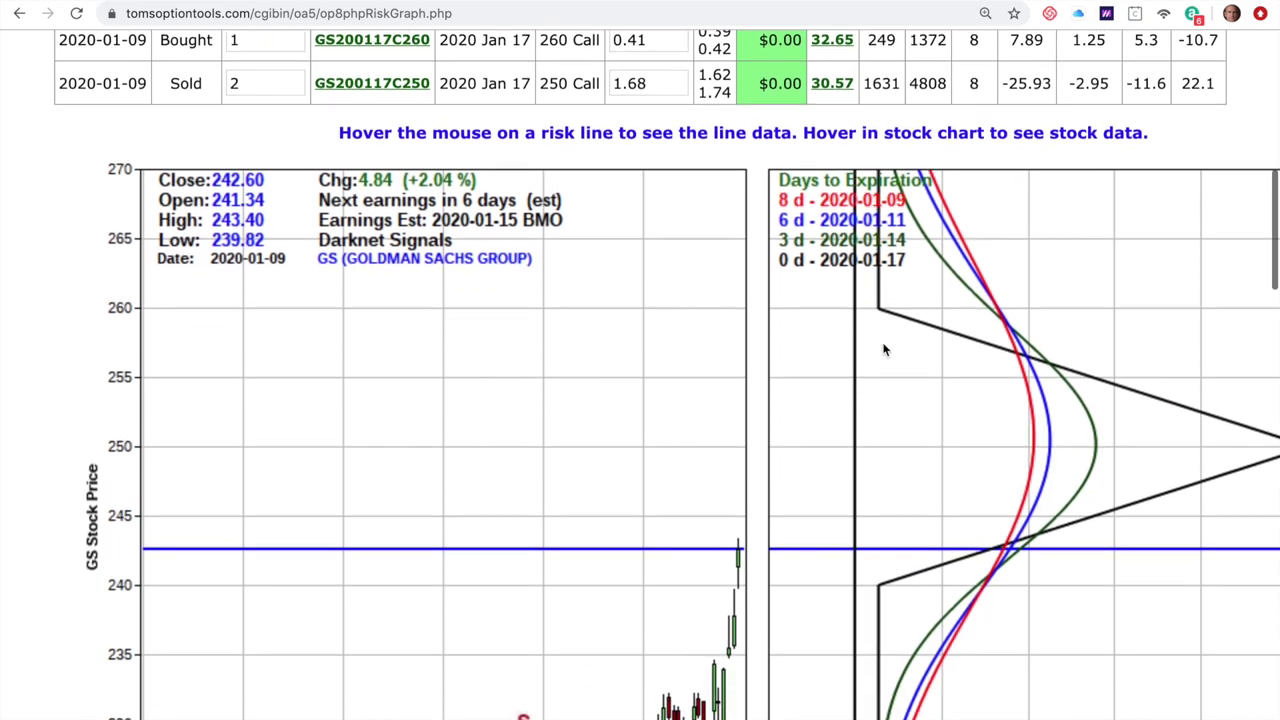
scroll(884, 349, down, 1)
scroll(884, 349, right, 4)
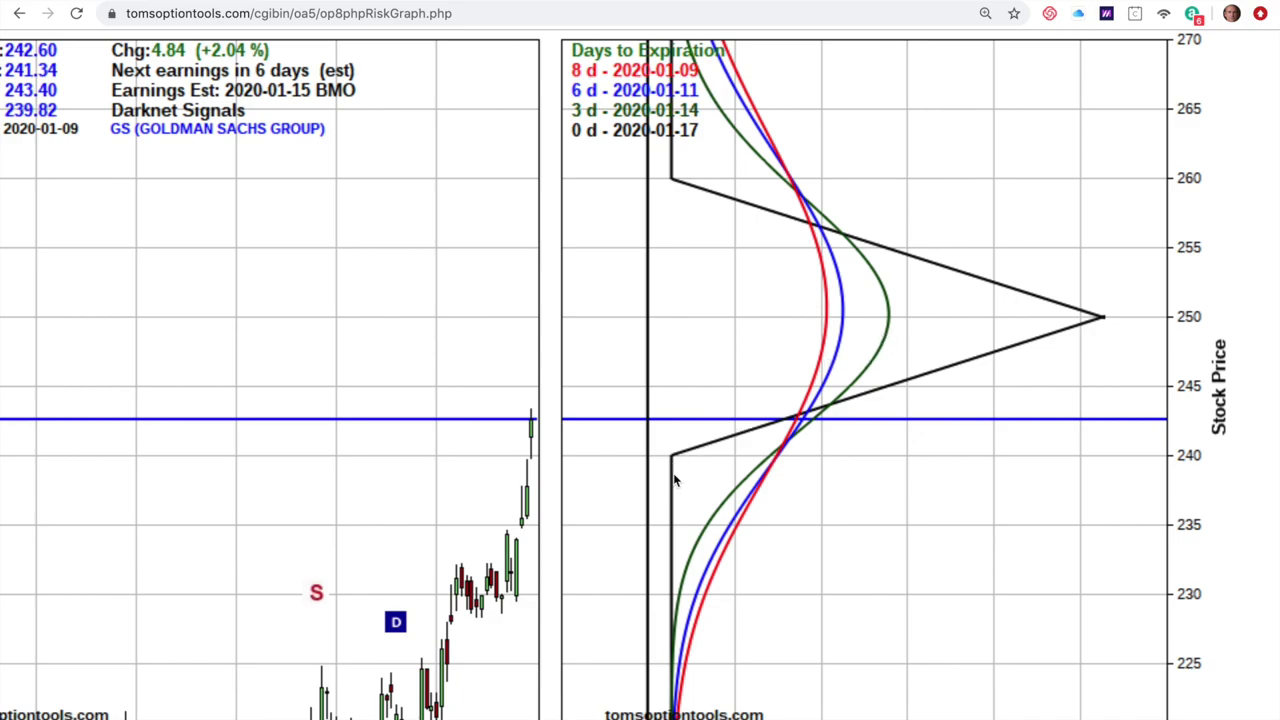
scroll(656, 486, down, 1)
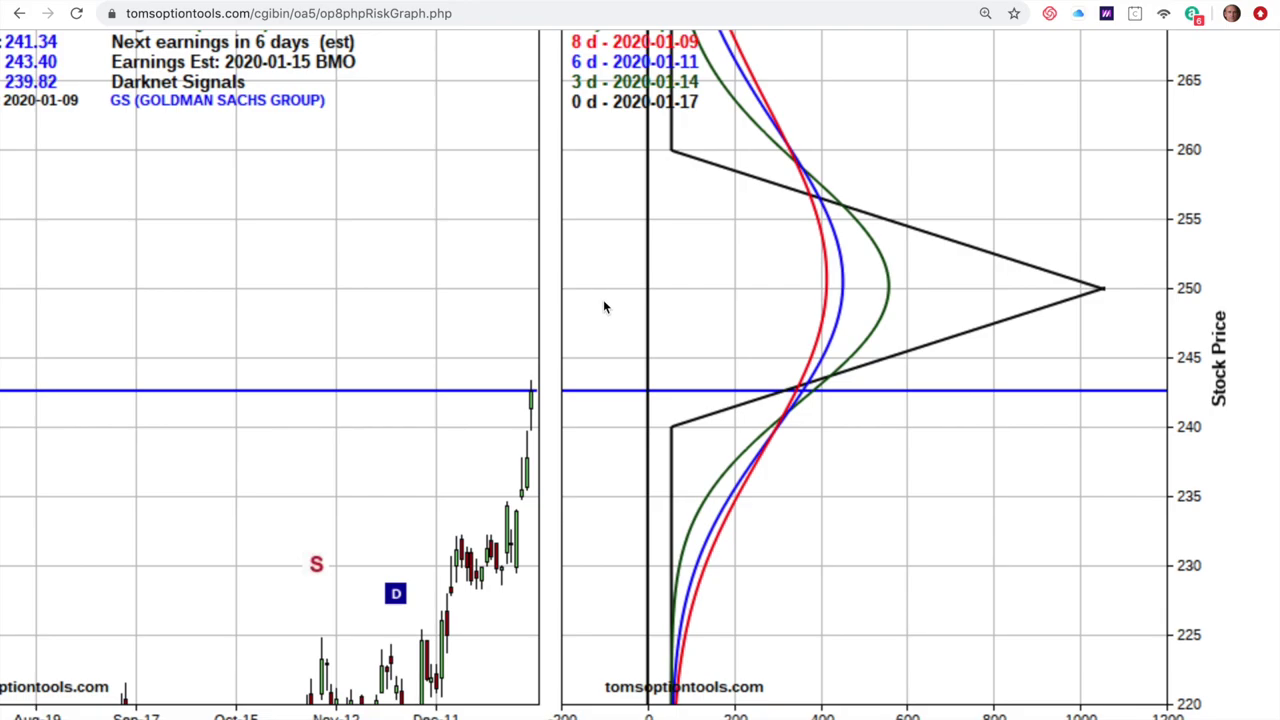
scroll(603, 300, up, 10)
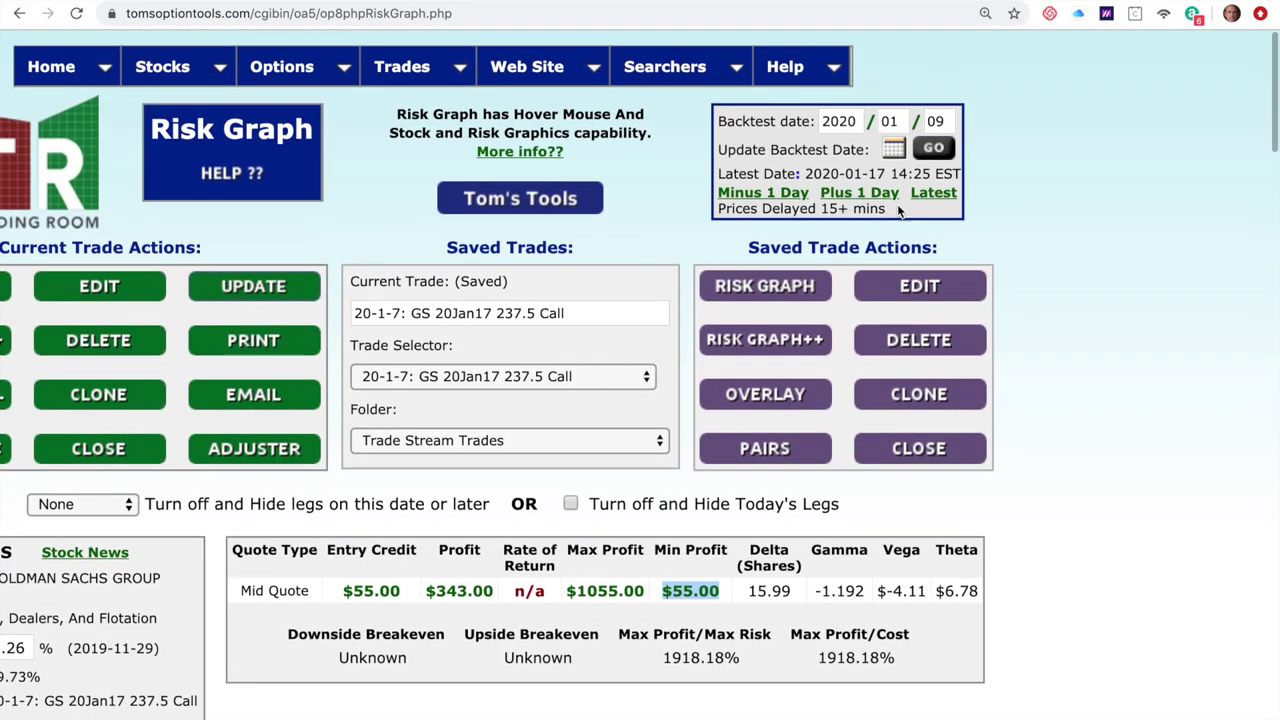
click(936, 194)
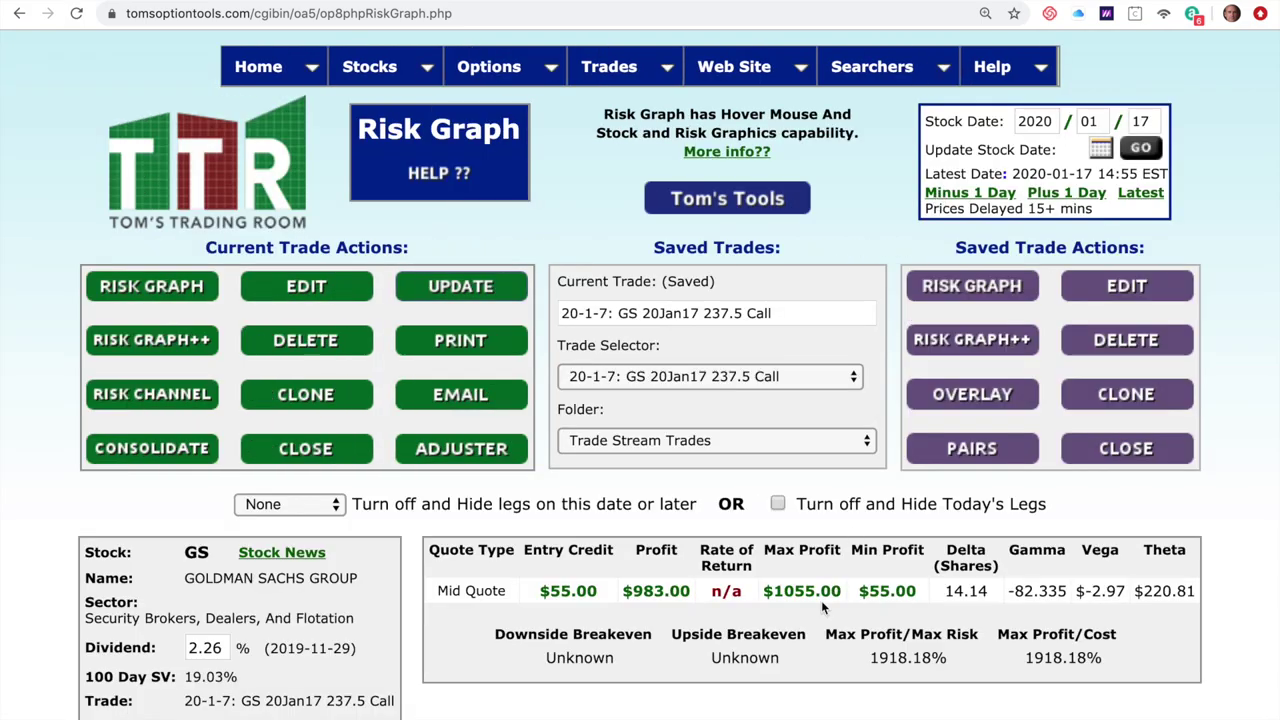
Step: Inspect the legs table and risk chart at 2020-01-17, where the 250 call shows $278.00 profit
scroll(821, 600, down, 5)
scroll(821, 600, down, 3)
scroll(821, 600, right, 3)
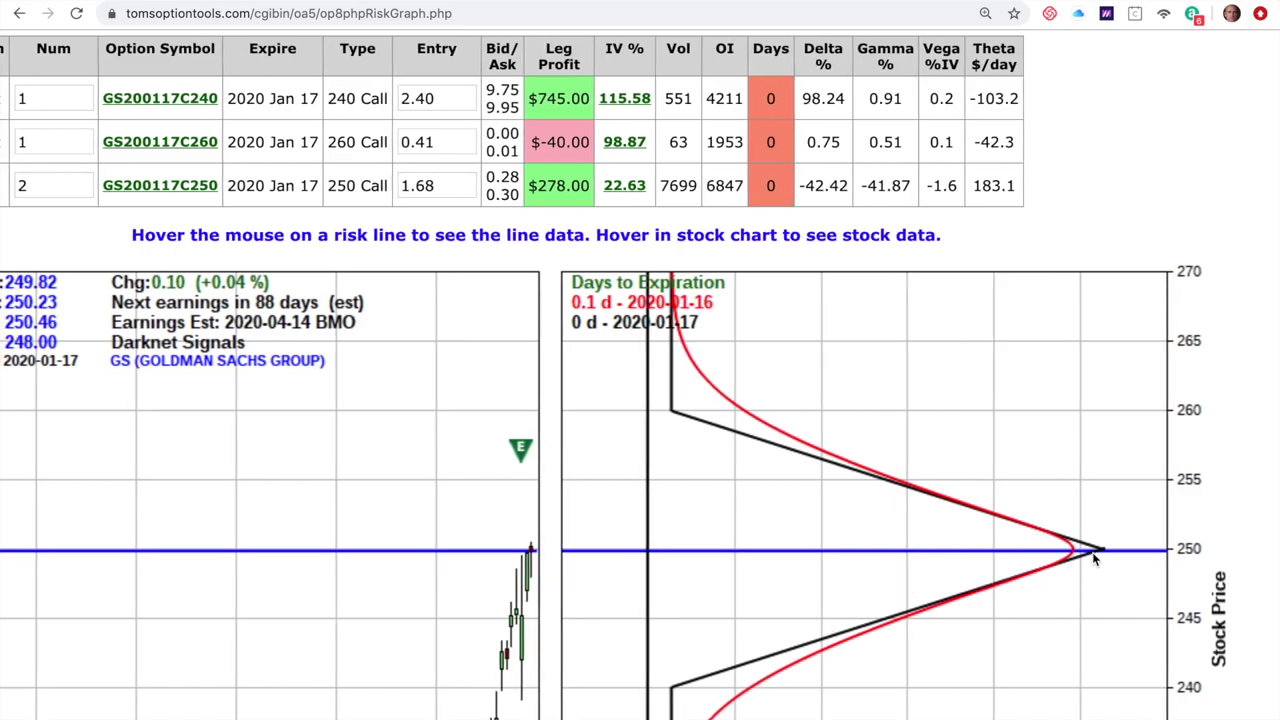
mouse_move(1095, 560)
scroll(1095, 560, left, 5)
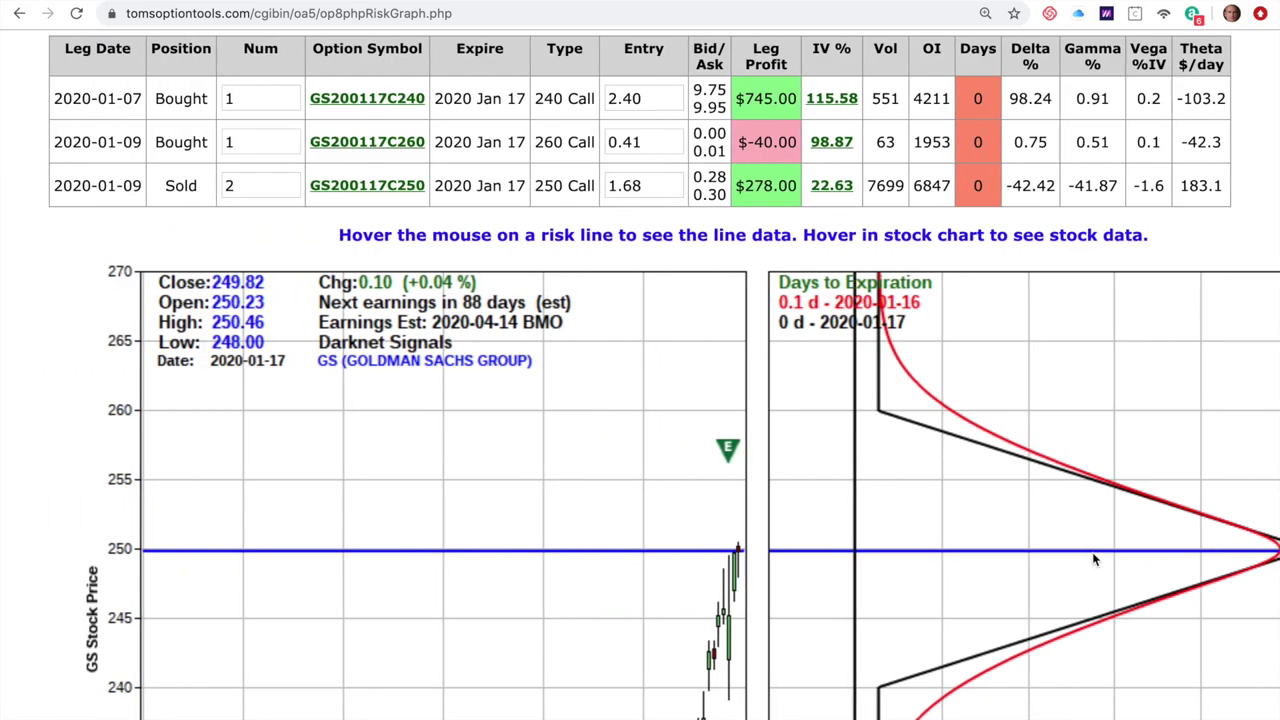
scroll(1095, 560, up, 10)
click(1141, 197)
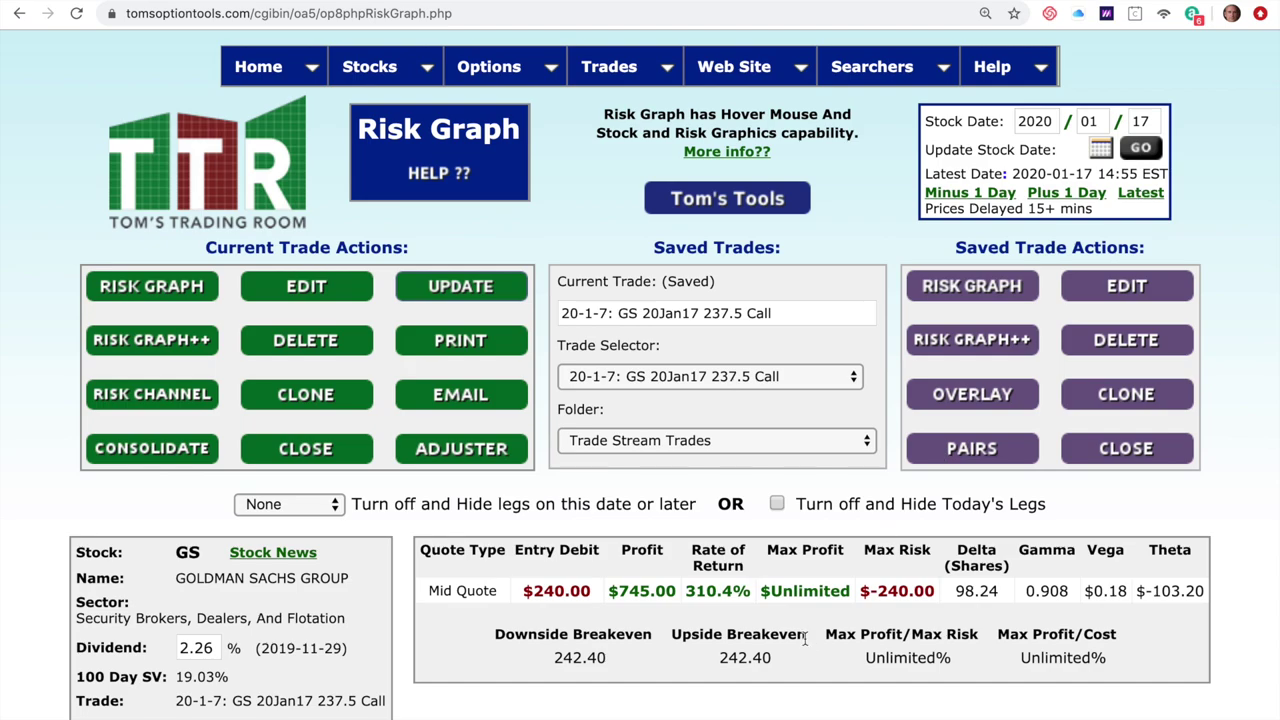
scroll(630, 625, down, 2)
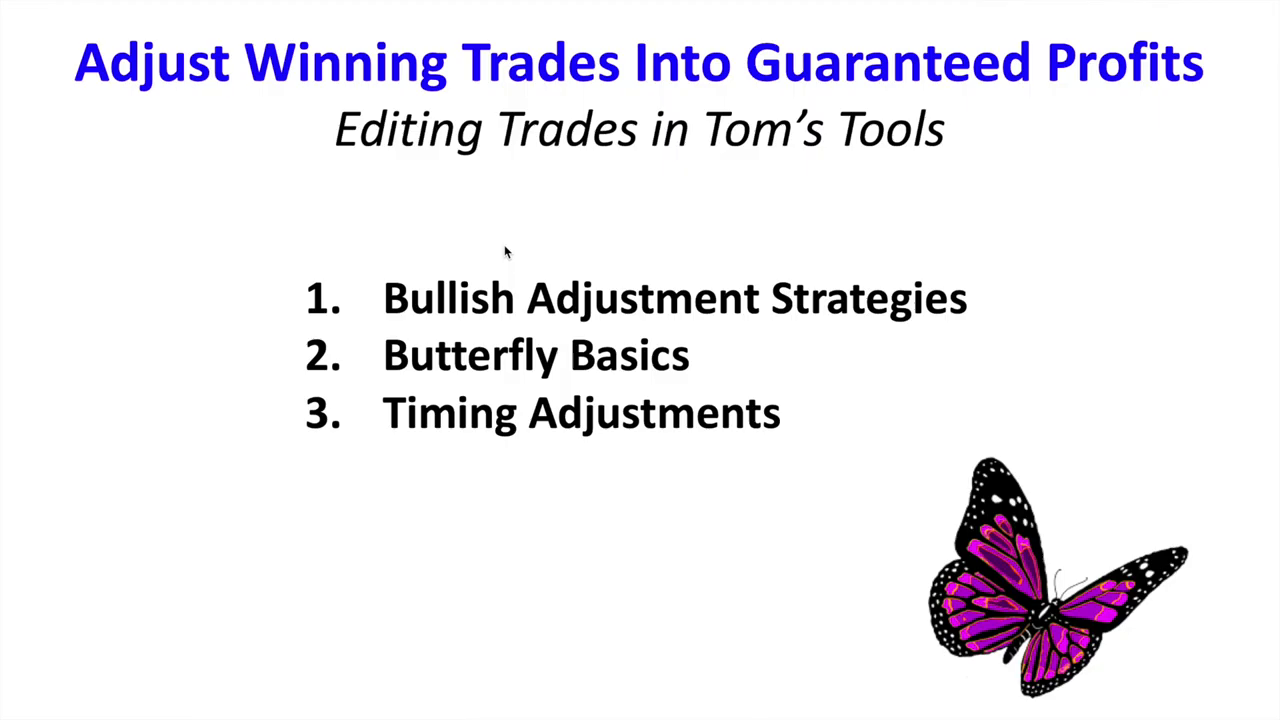
Step: Show the Timing Adjustments slide with its note on more stock movement, then the butterfly adjustment slide
click(506, 251)
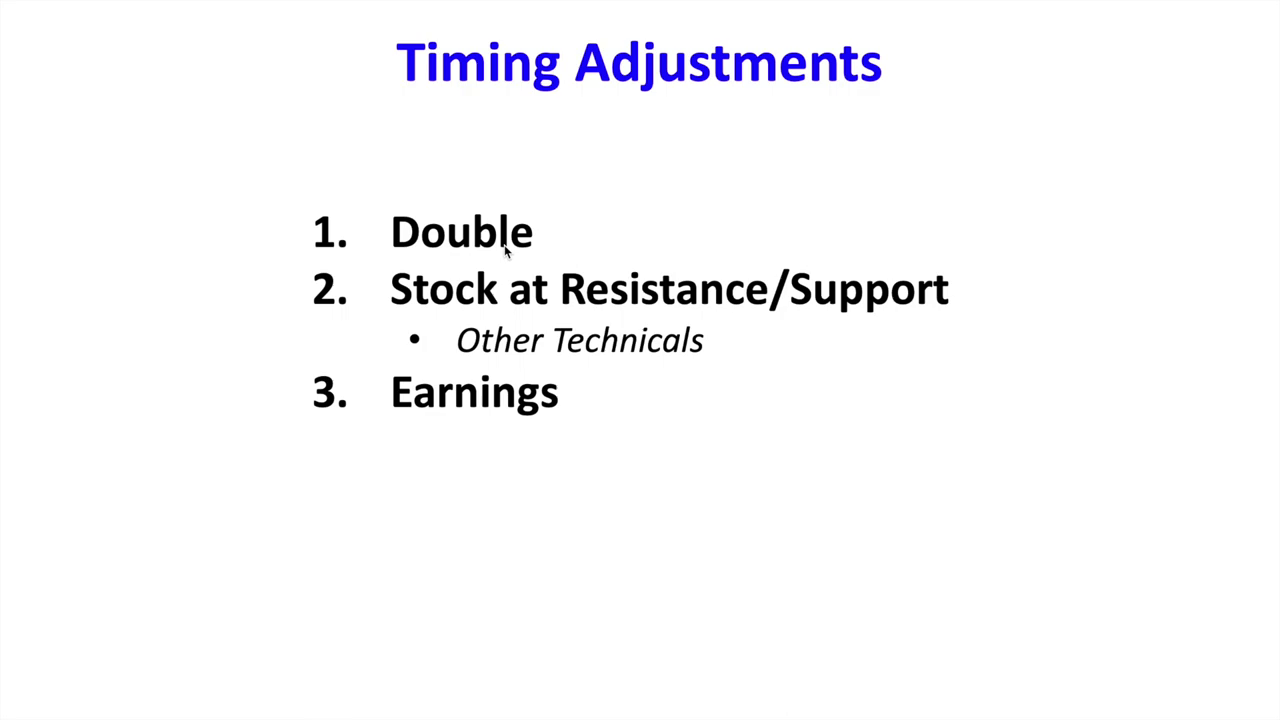
click(563, 263)
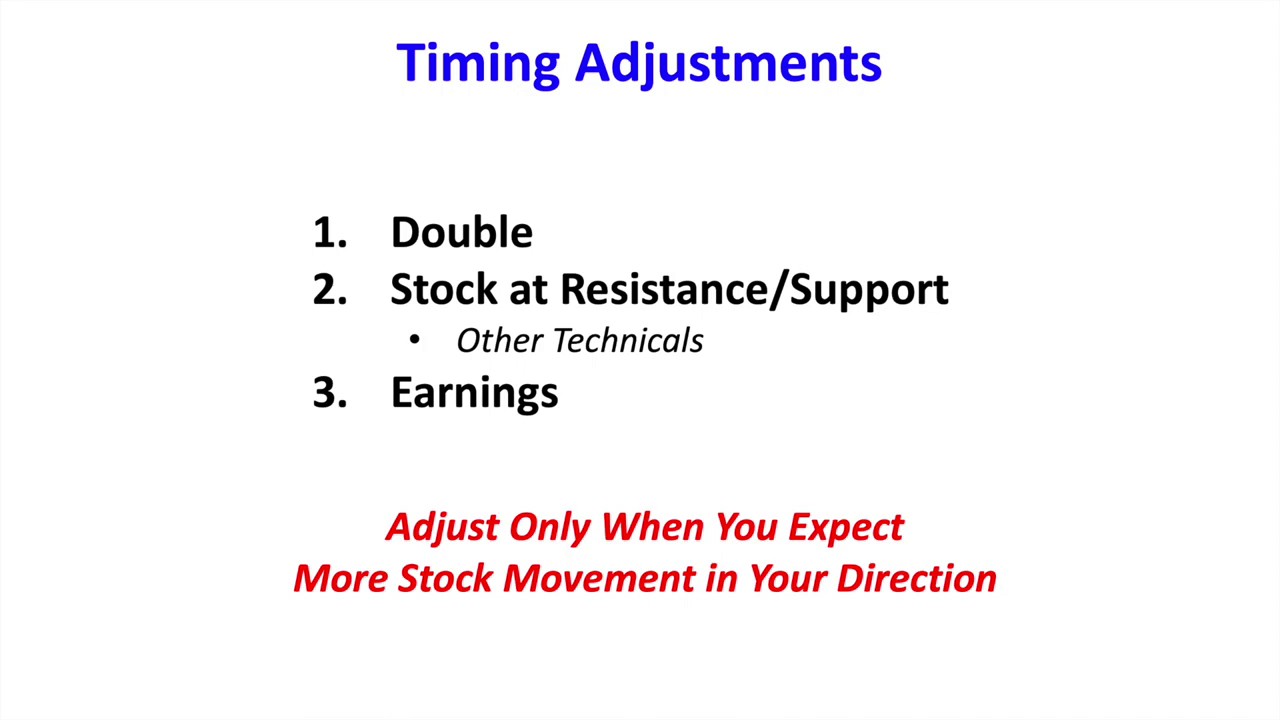
key(Right)
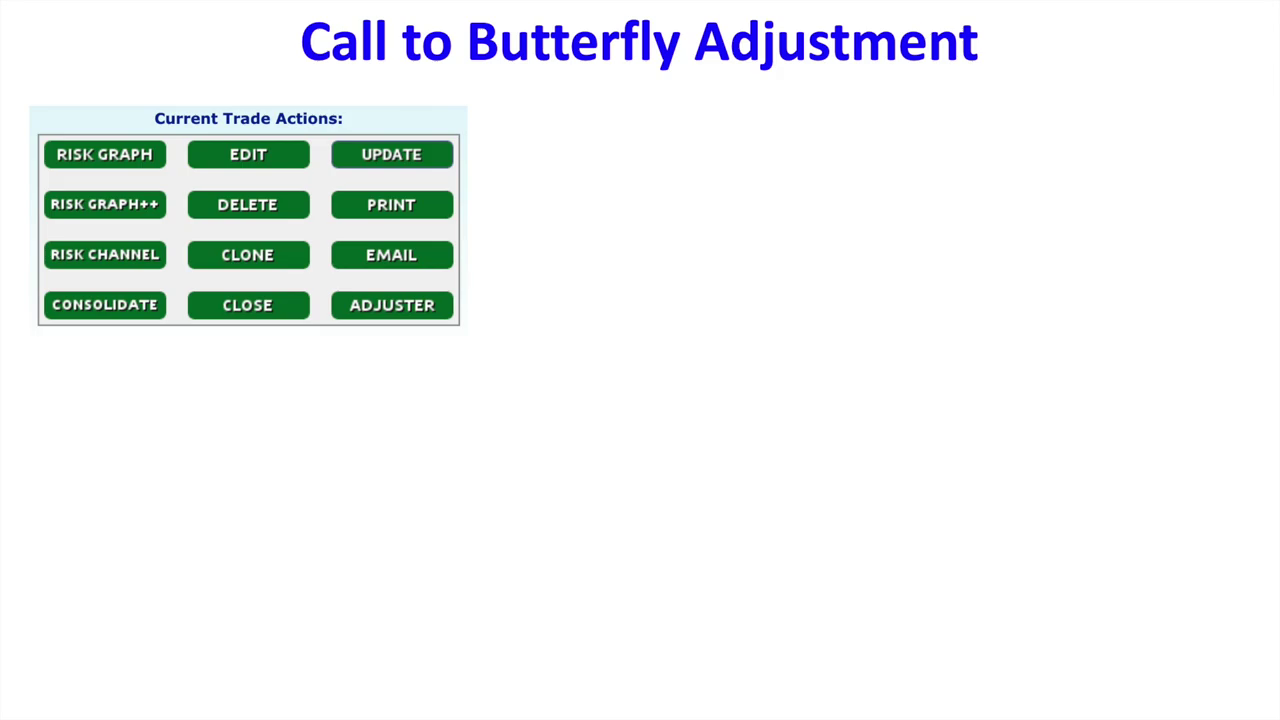
Step: Play the butterfly walkthrough builds (edit step, sell and buy legs, leg actions) to the closing slide
key(Right)
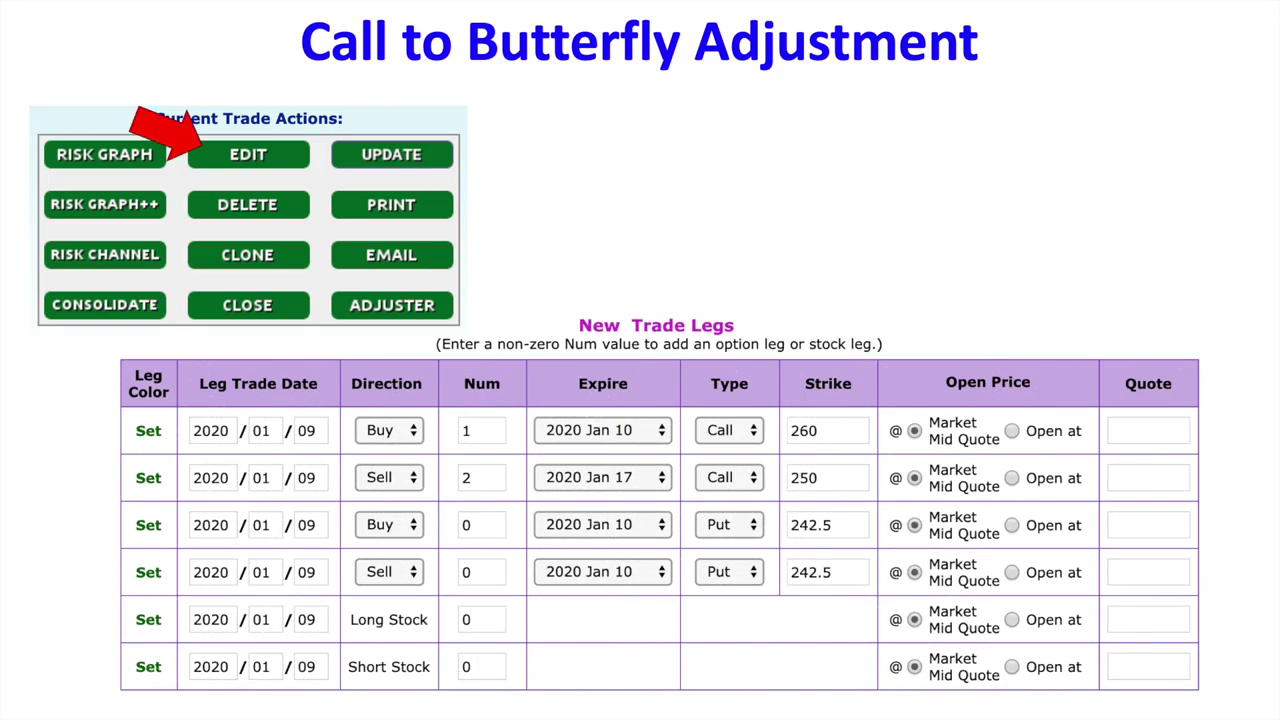
key(Right)
key(Right)
key(Right)
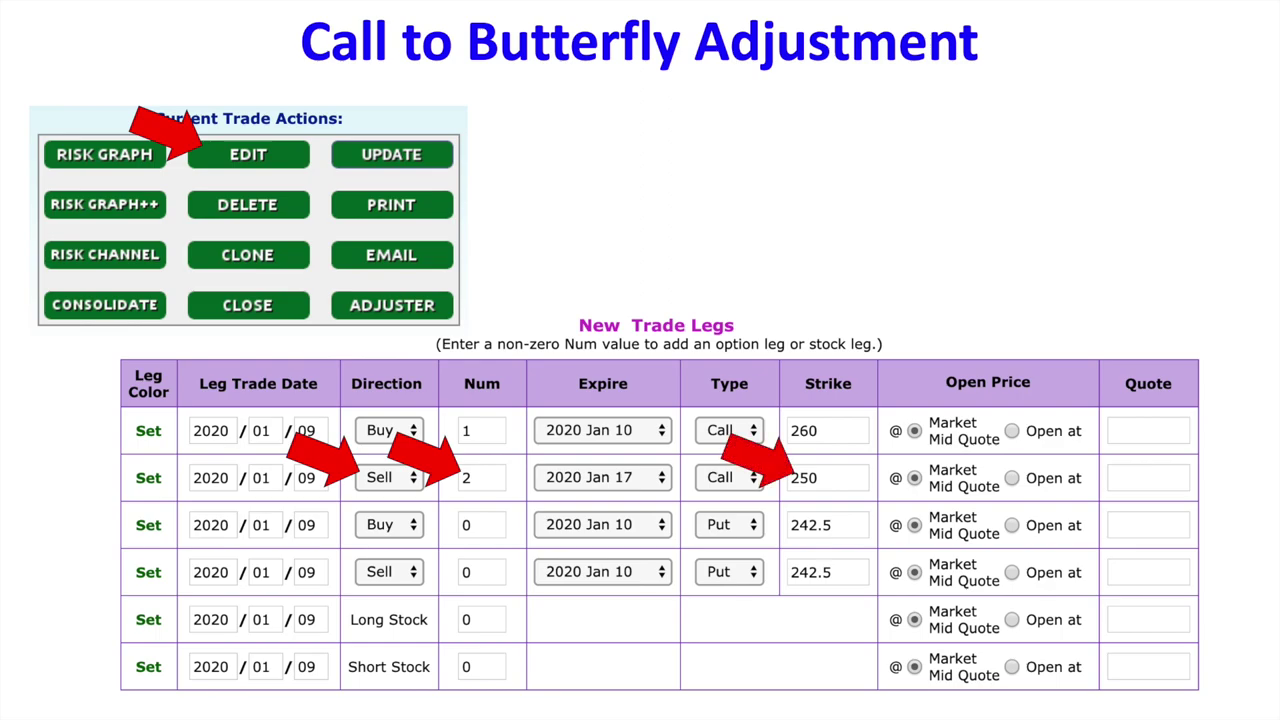
key(Right)
key(Right)
key(Right)
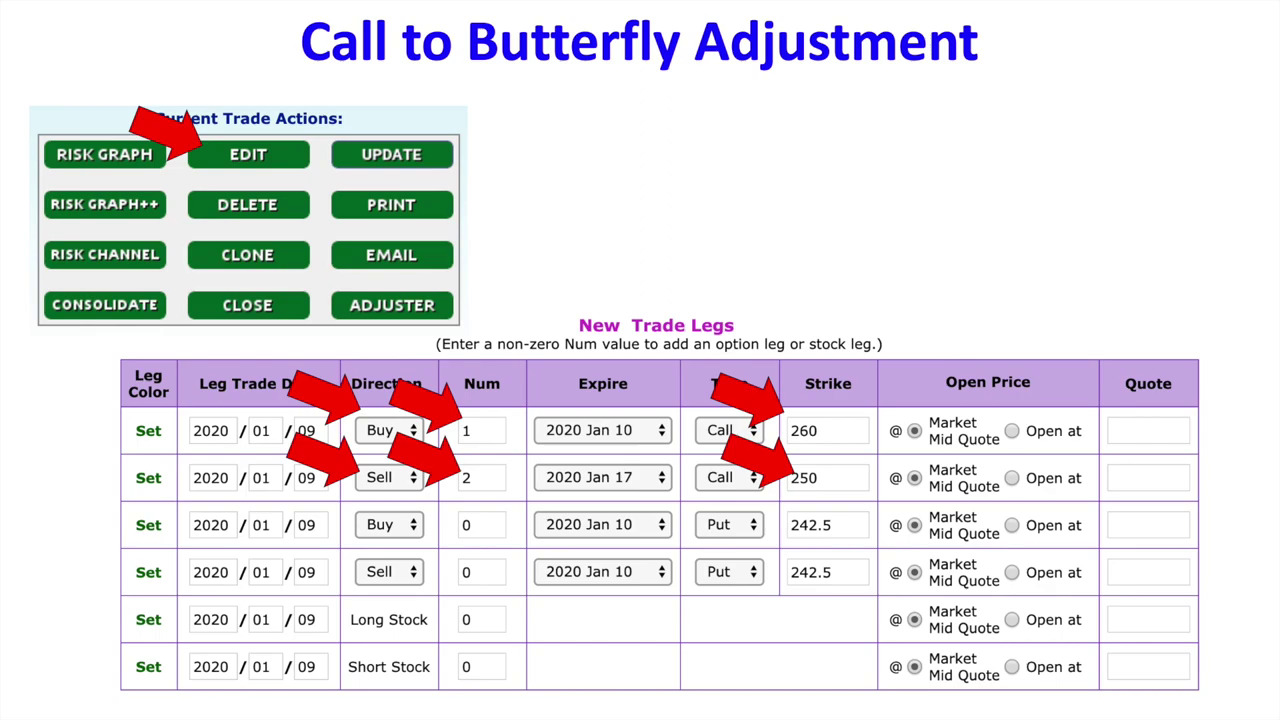
key(Right)
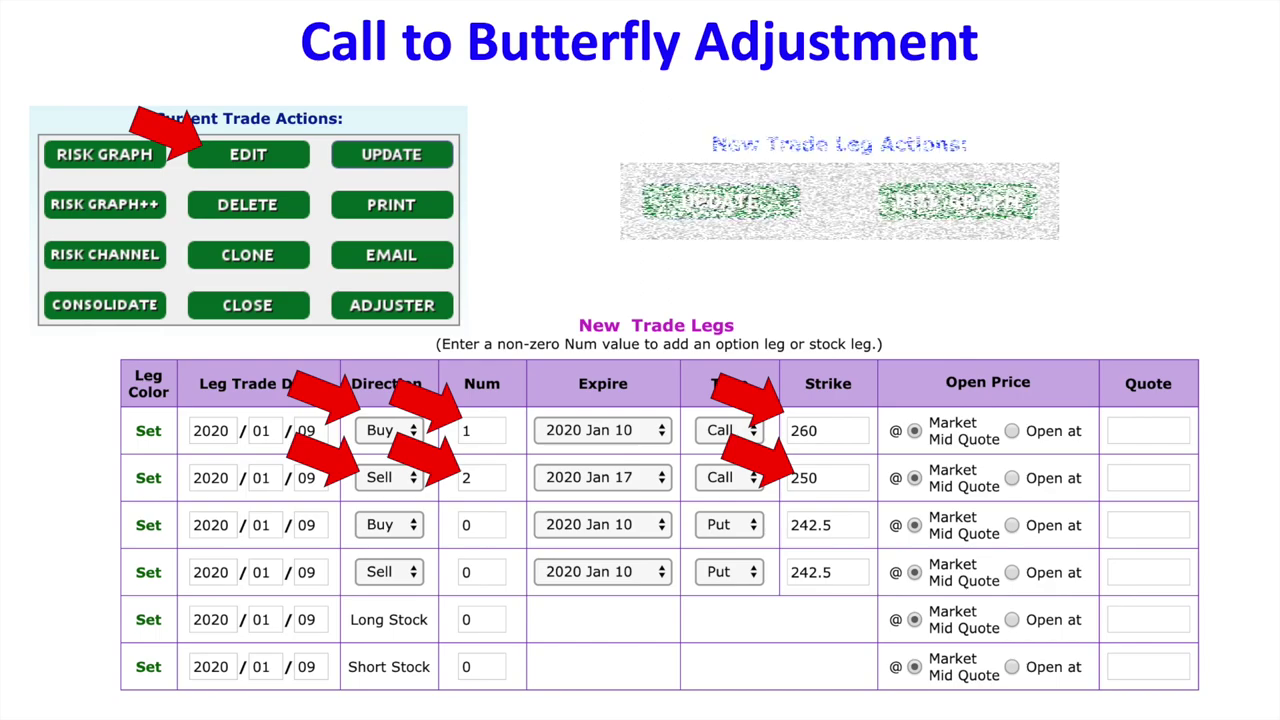
key(Right)
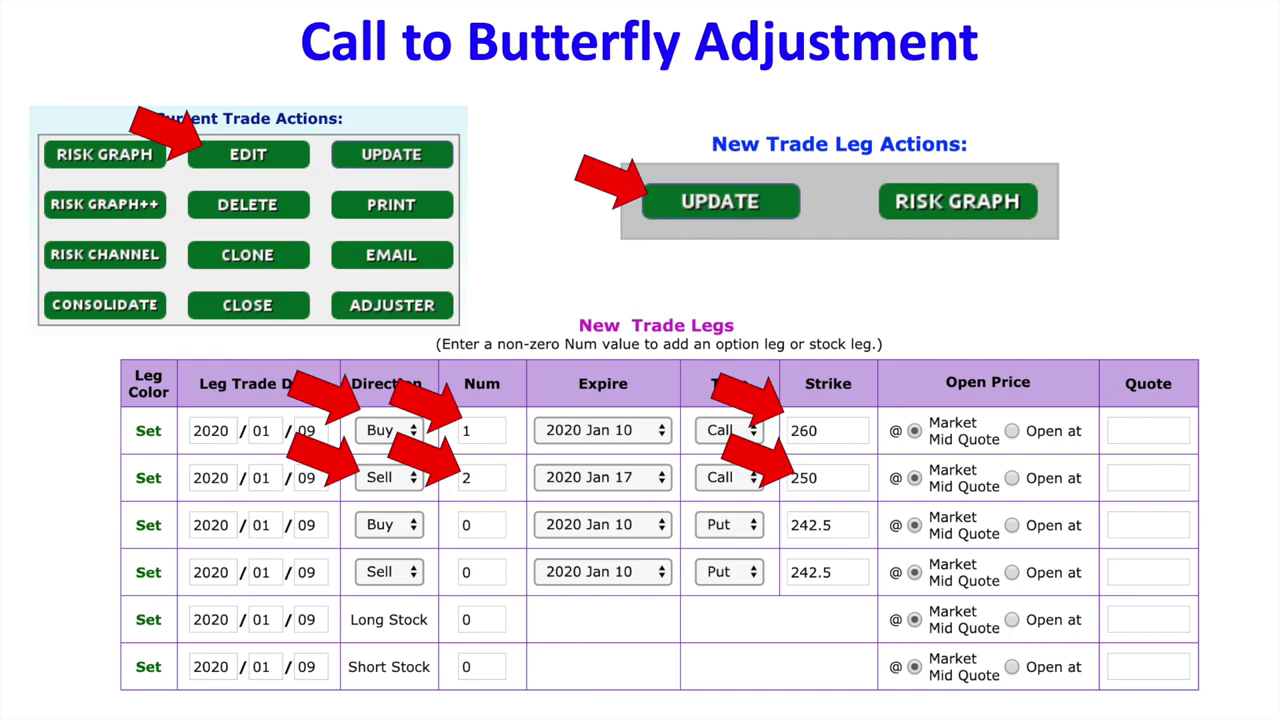
key(Right)
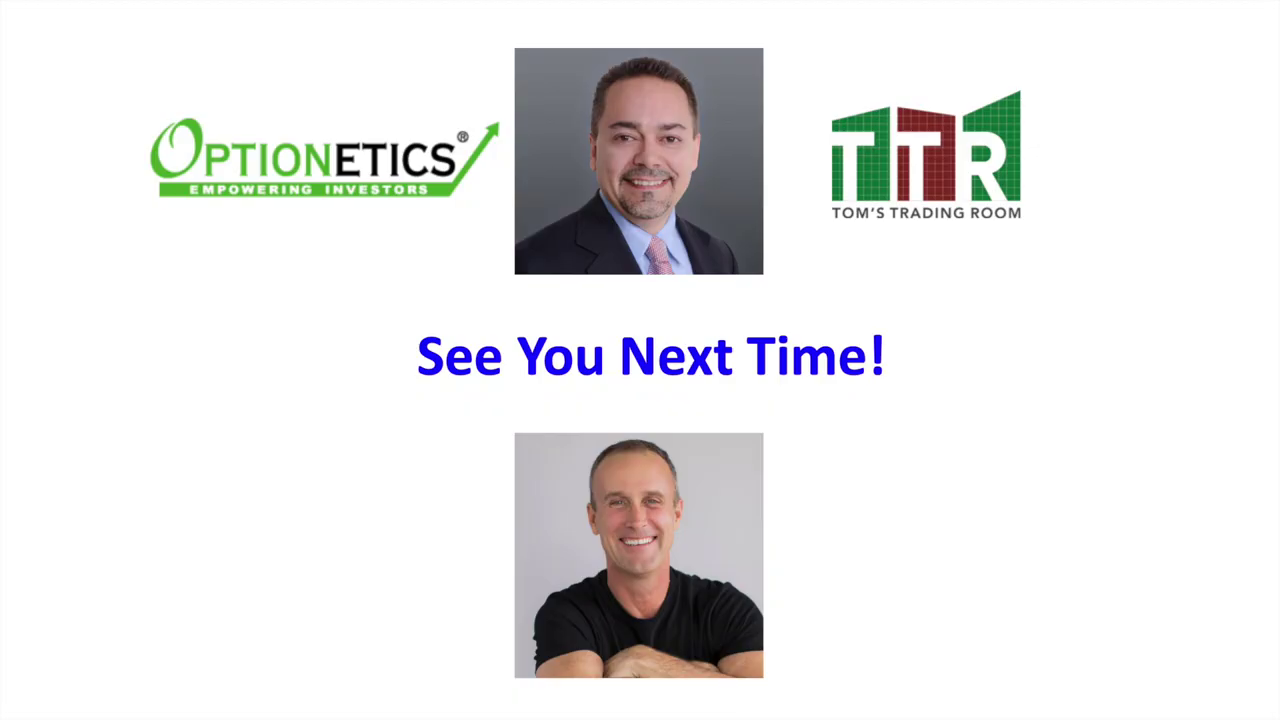